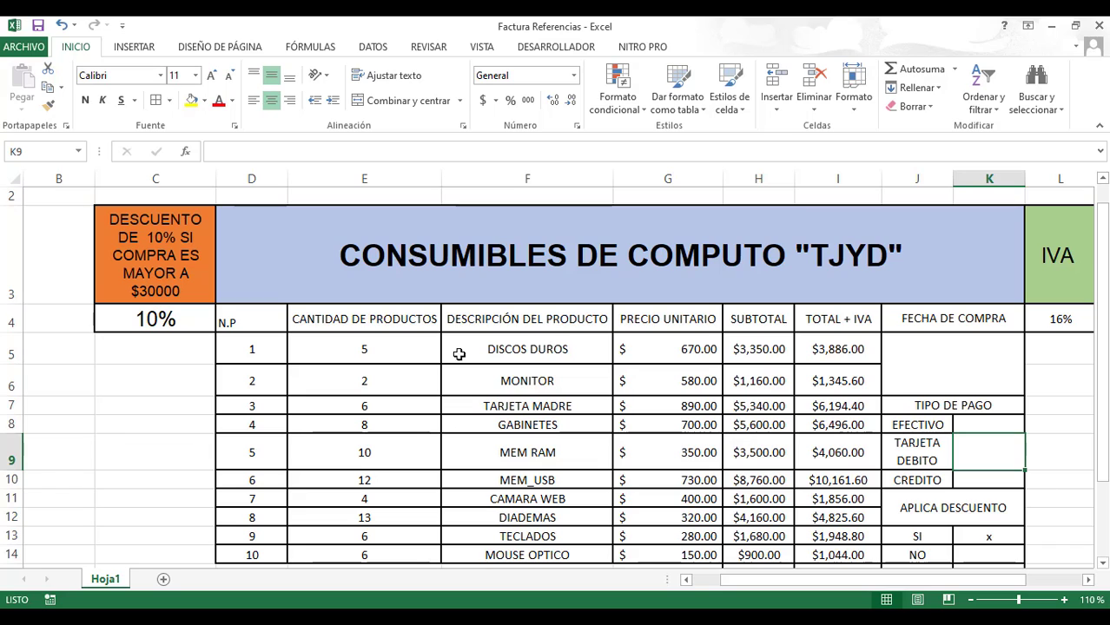
# - Examine the product descriptions in column F, from the header down through the first items
pyautogui.click(533, 312)
pyautogui.click(528, 350)
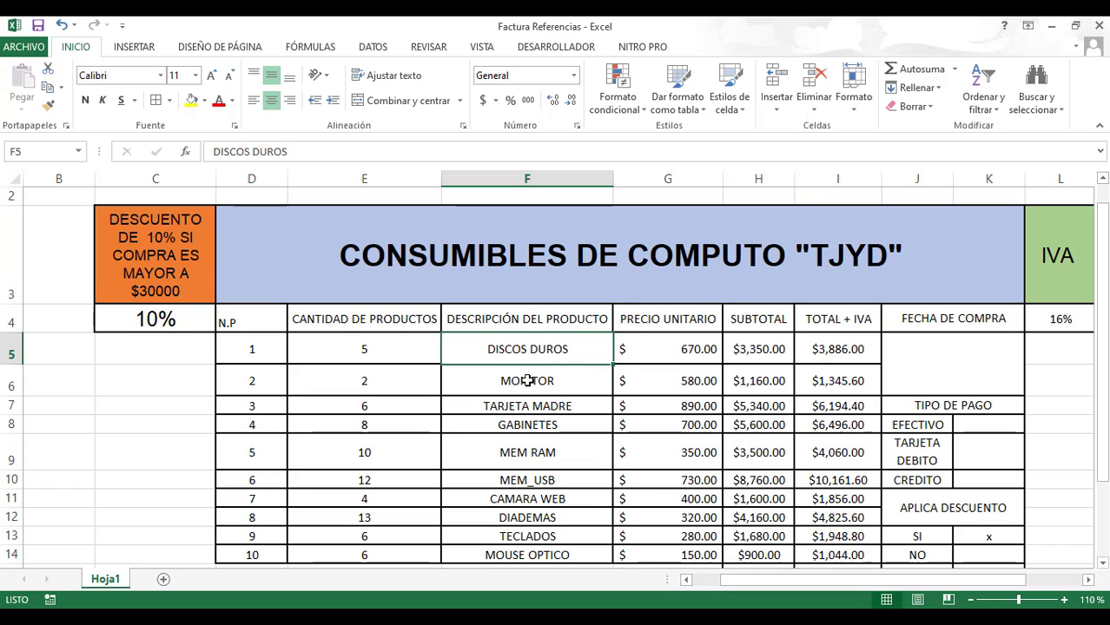
pyautogui.click(528, 380)
pyautogui.click(528, 405)
pyautogui.click(528, 425)
pyautogui.click(526, 450)
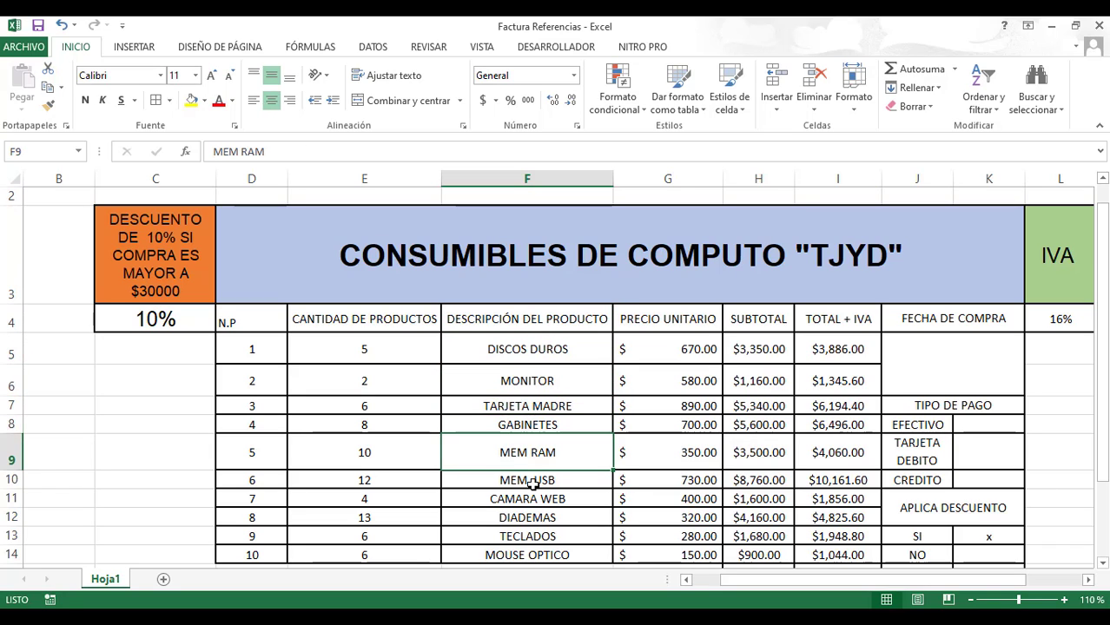
pyautogui.click(525, 348)
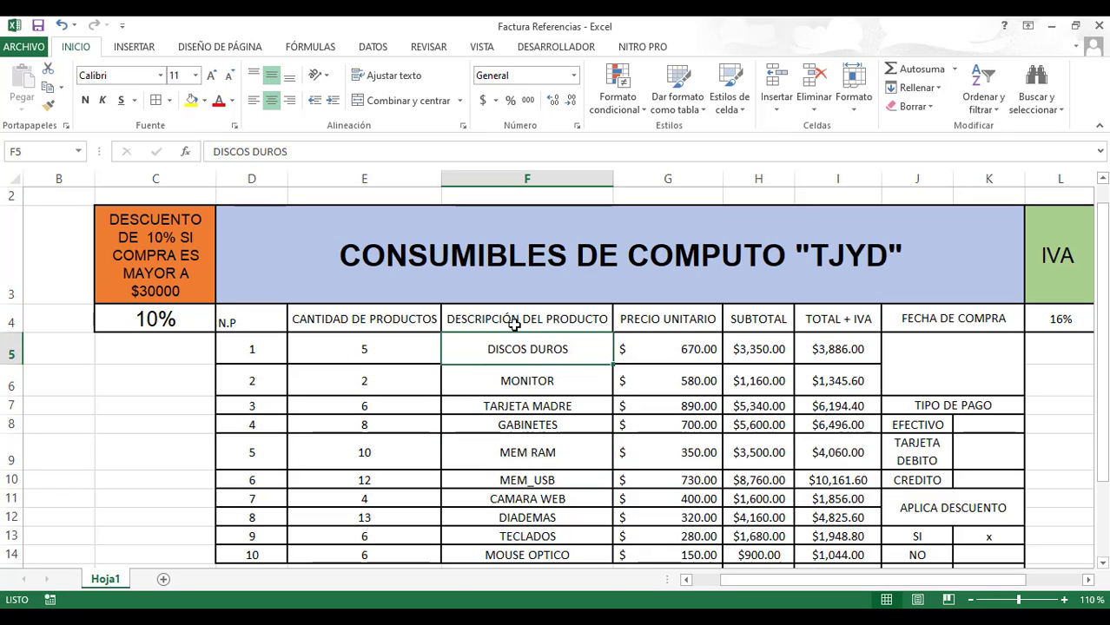
pyautogui.click(514, 321)
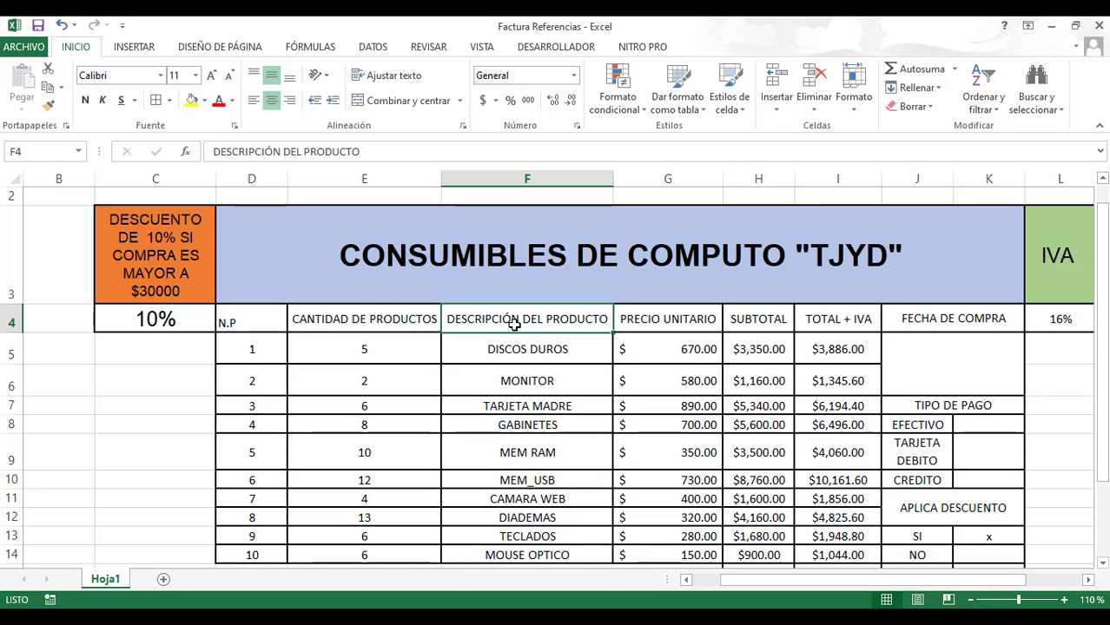
pyautogui.click(528, 349)
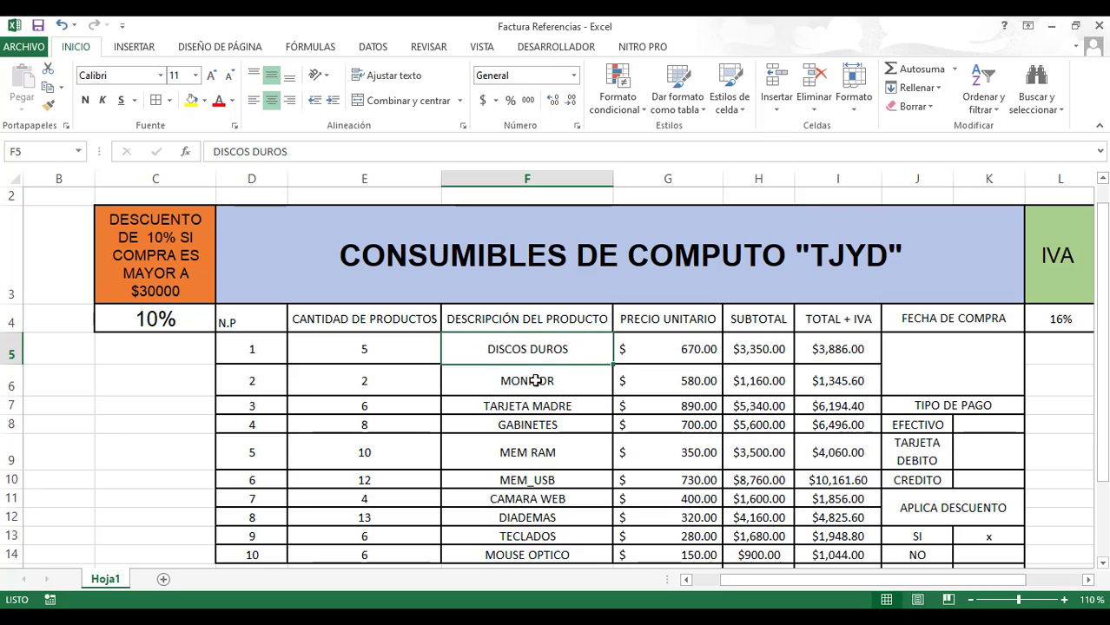
pyautogui.click(530, 378)
pyautogui.click(533, 405)
pyautogui.click(531, 424)
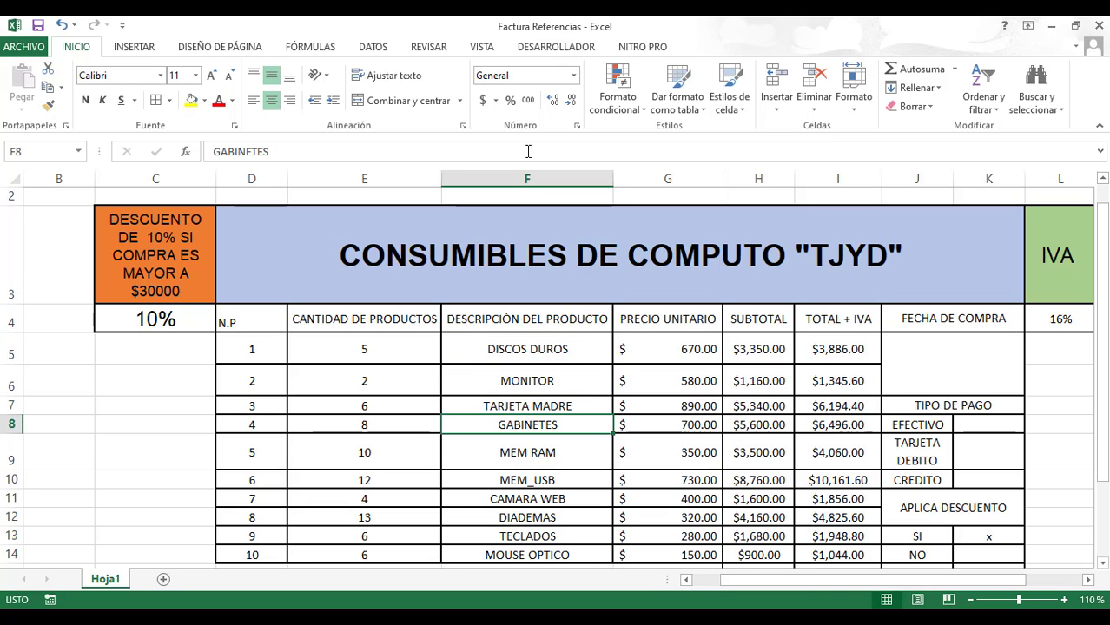
# - Insert a new blank column F directly before the DESCRIPCIÓN DEL PRODUCTO column
pyautogui.click(507, 176)
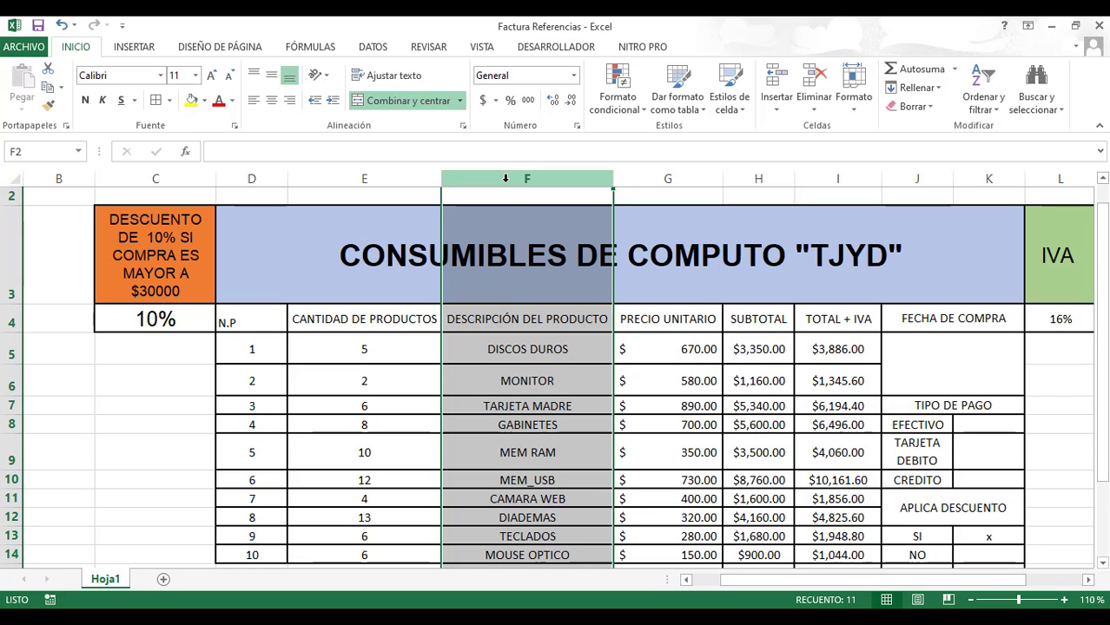
pyautogui.rightClick(505, 180)
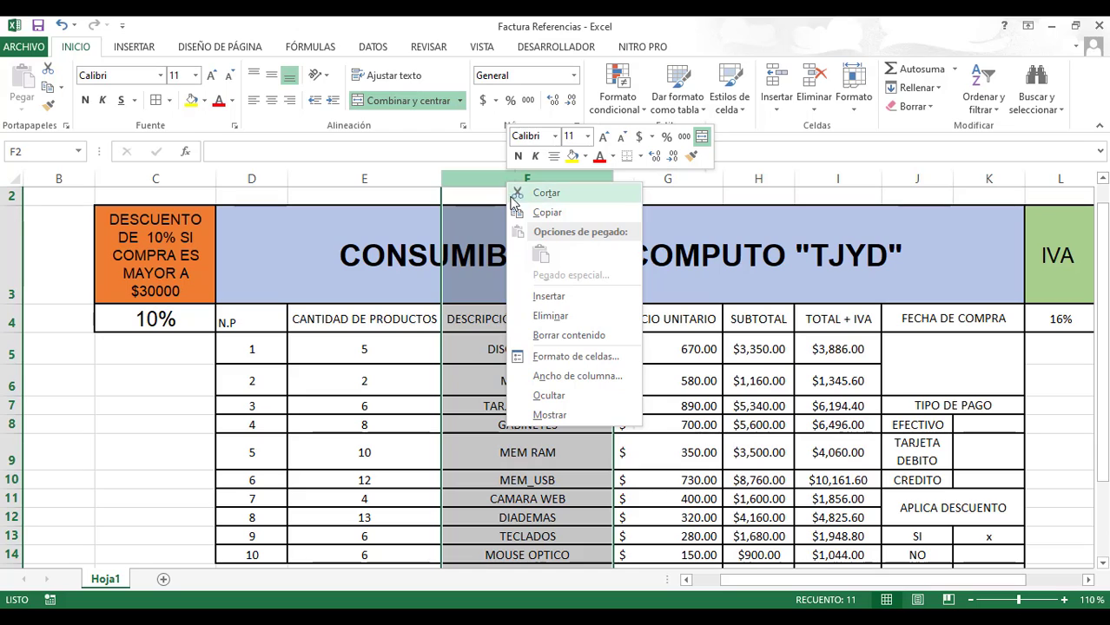
pyautogui.click(543, 300)
pyautogui.click(551, 357)
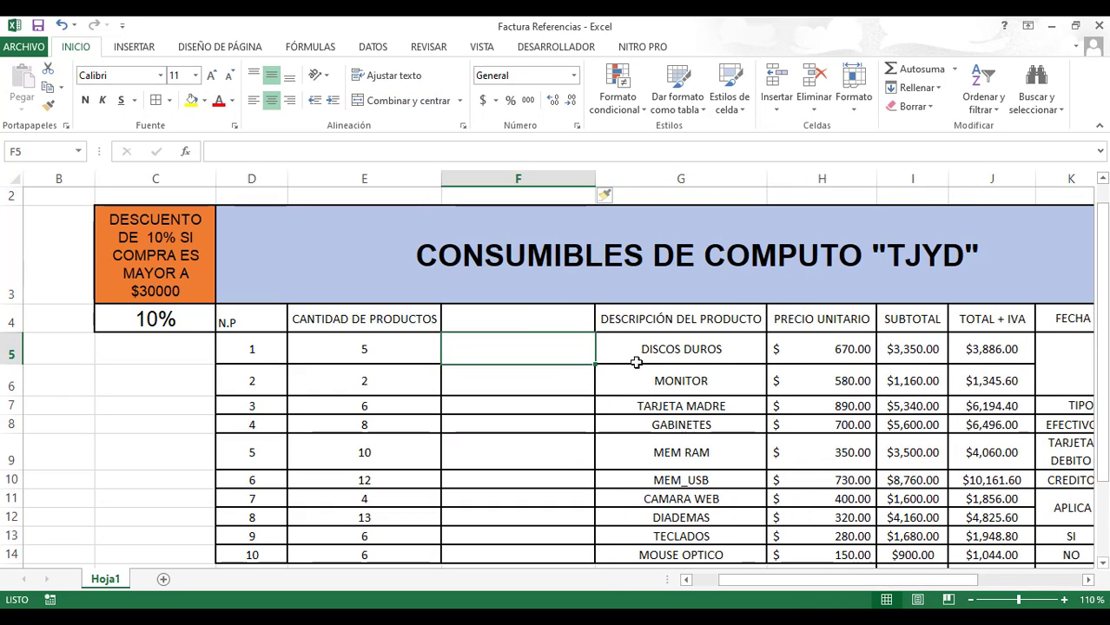
# - Enter the header CODIGO DEL PRODUCTO in cell F4 of the blank column
pyautogui.click(504, 325)
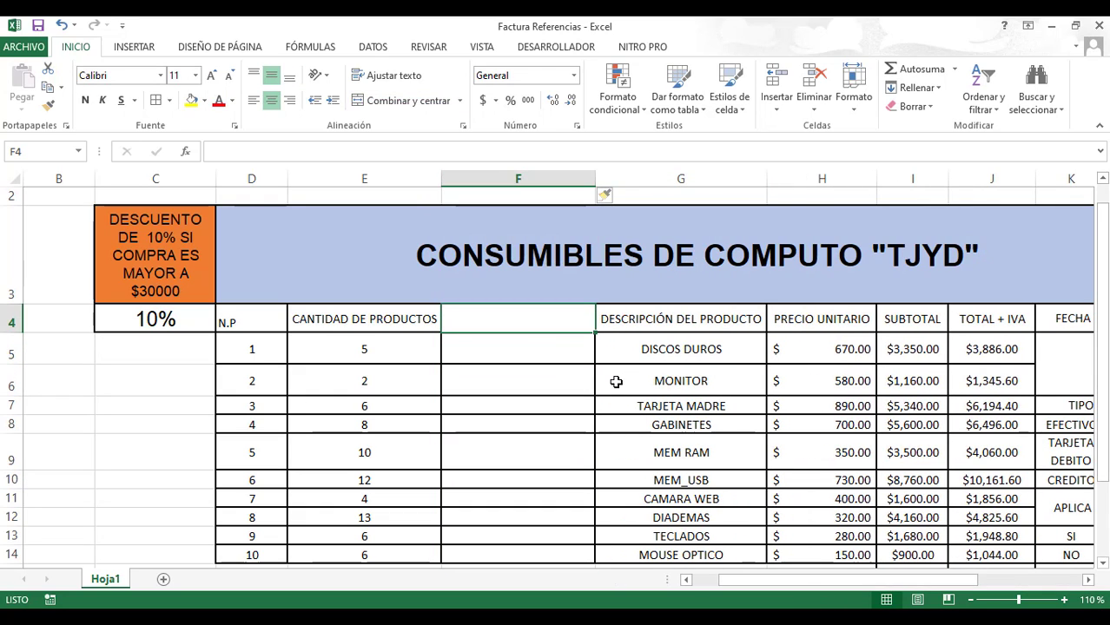
pyautogui.scroll(-1, 619, 376)
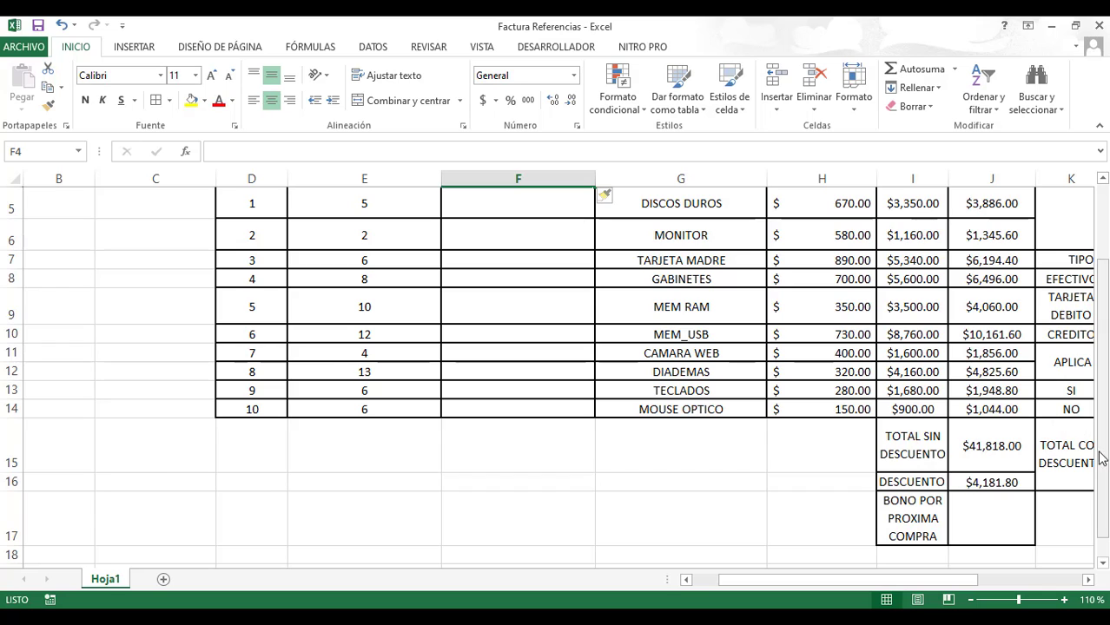
pyautogui.moveTo(1100, 451); pyautogui.dragTo(1099, 423)
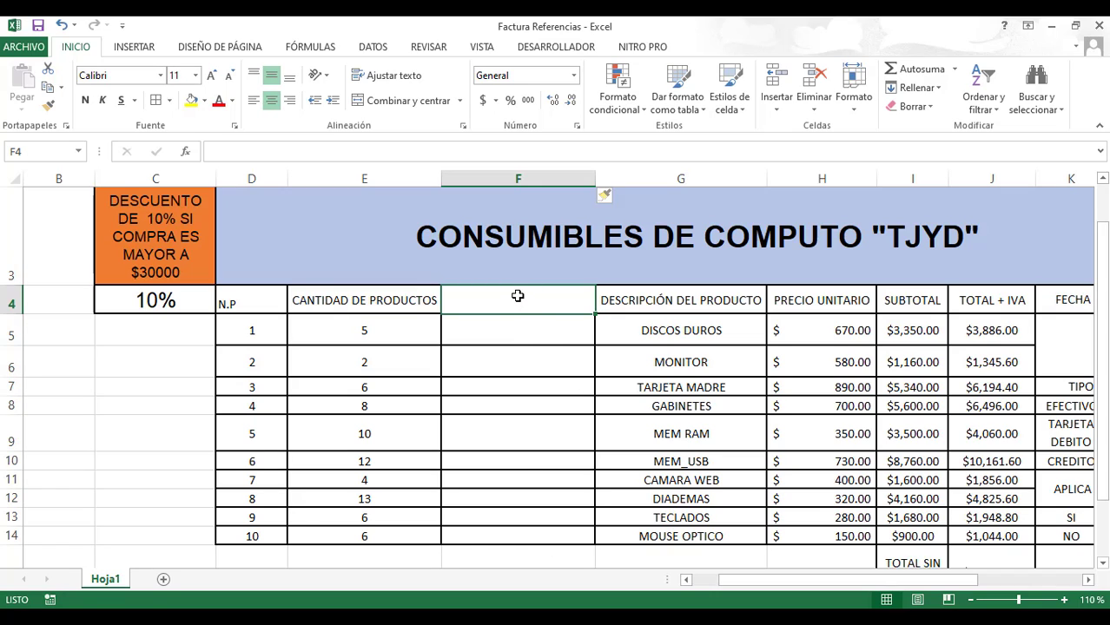
pyautogui.write('C')
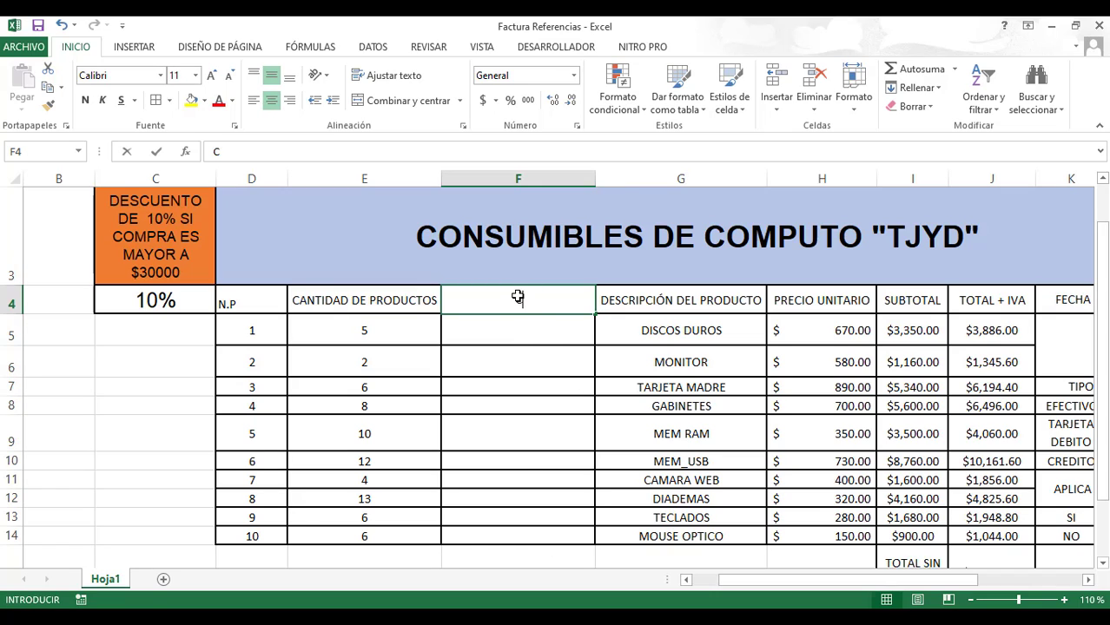
pyautogui.write('ODI')
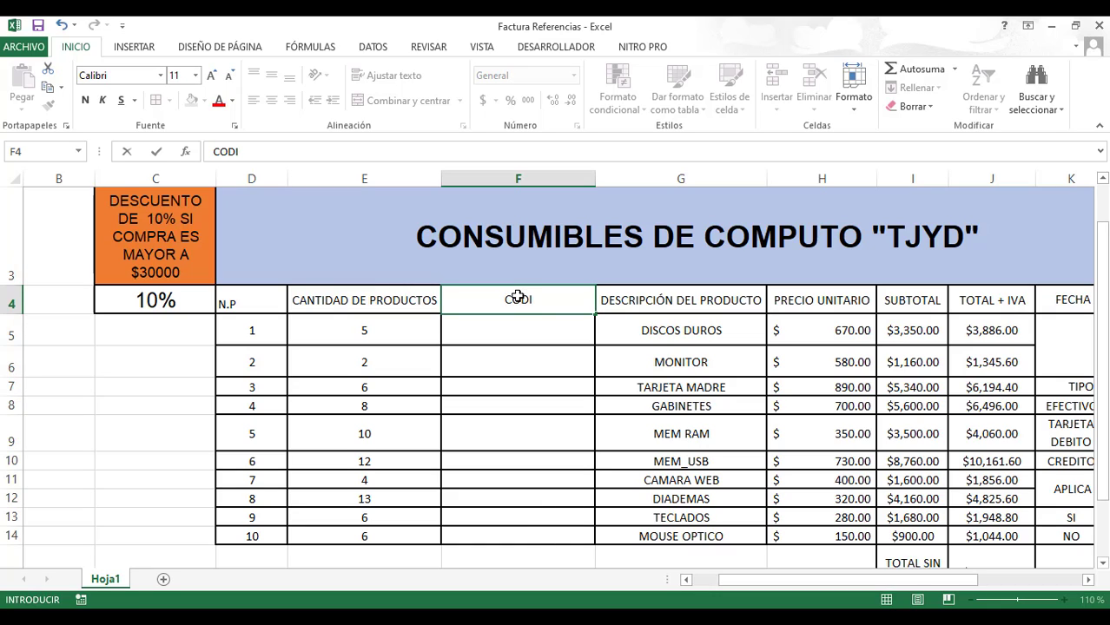
pyautogui.write('GO')
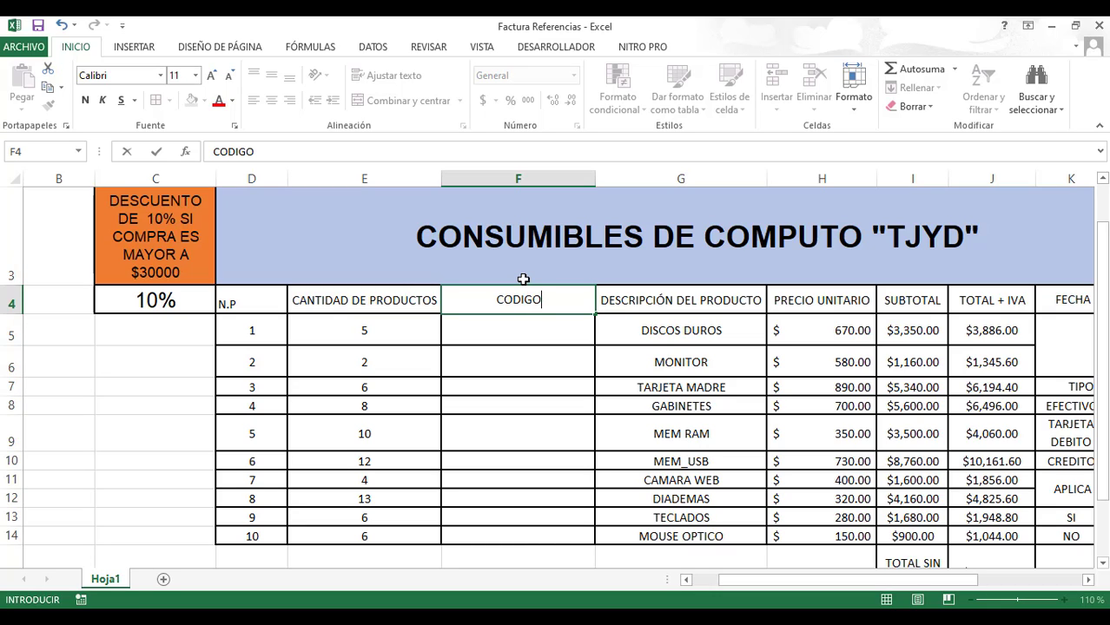
pyautogui.write(' DEL')
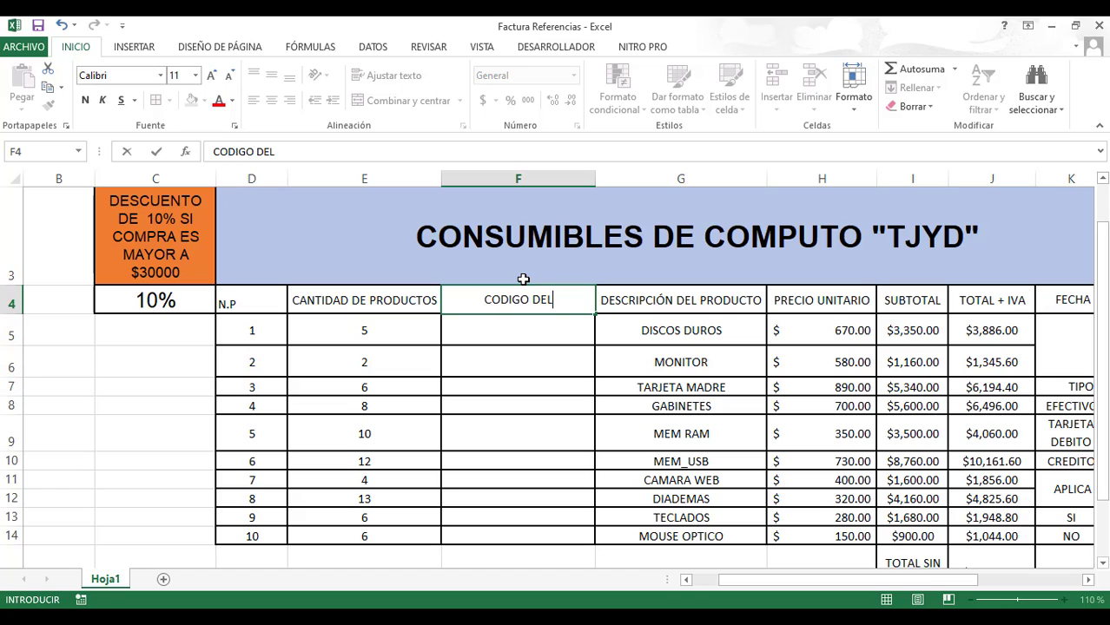
pyautogui.write(' PRODUCTO')
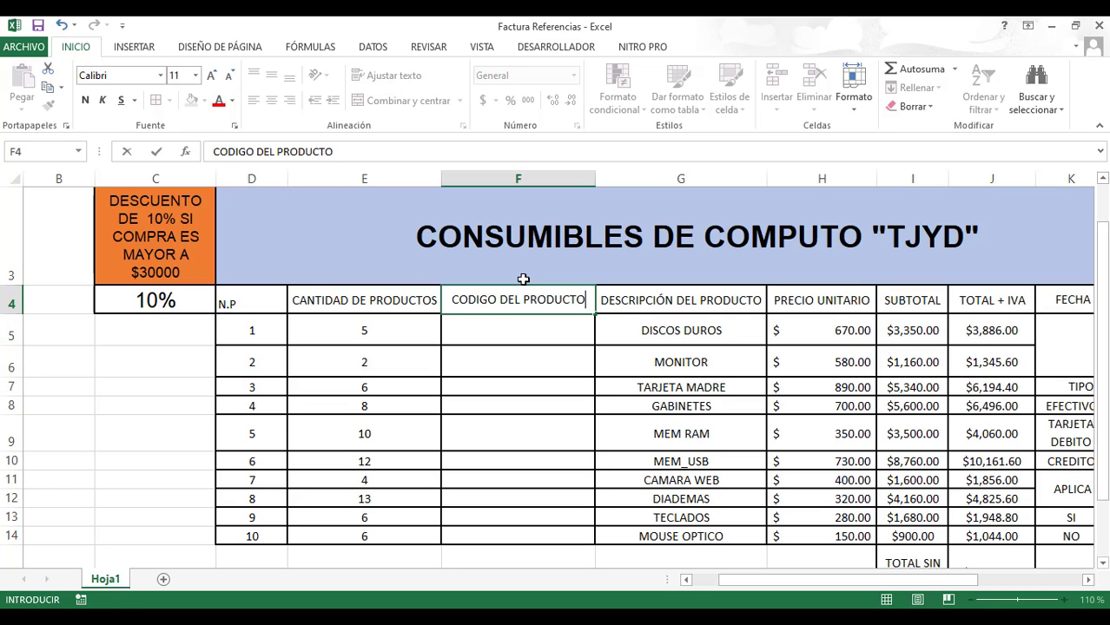
pyautogui.click(642, 334)
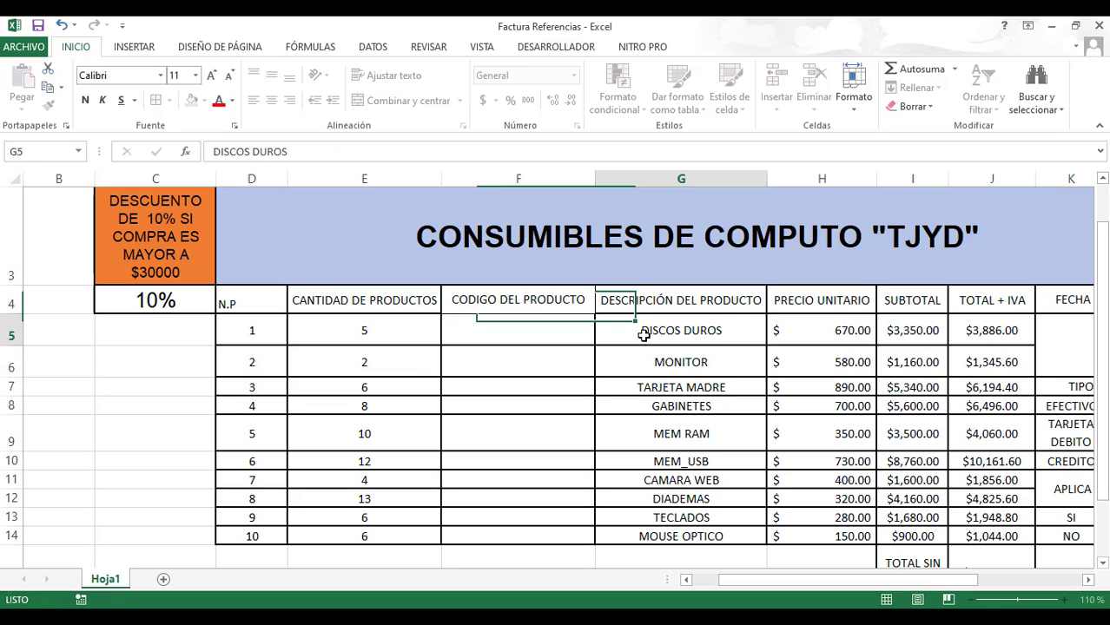
# - Search the functions for EXTRAER and insert the EXTRAE function in cell F5
pyautogui.click(527, 328)
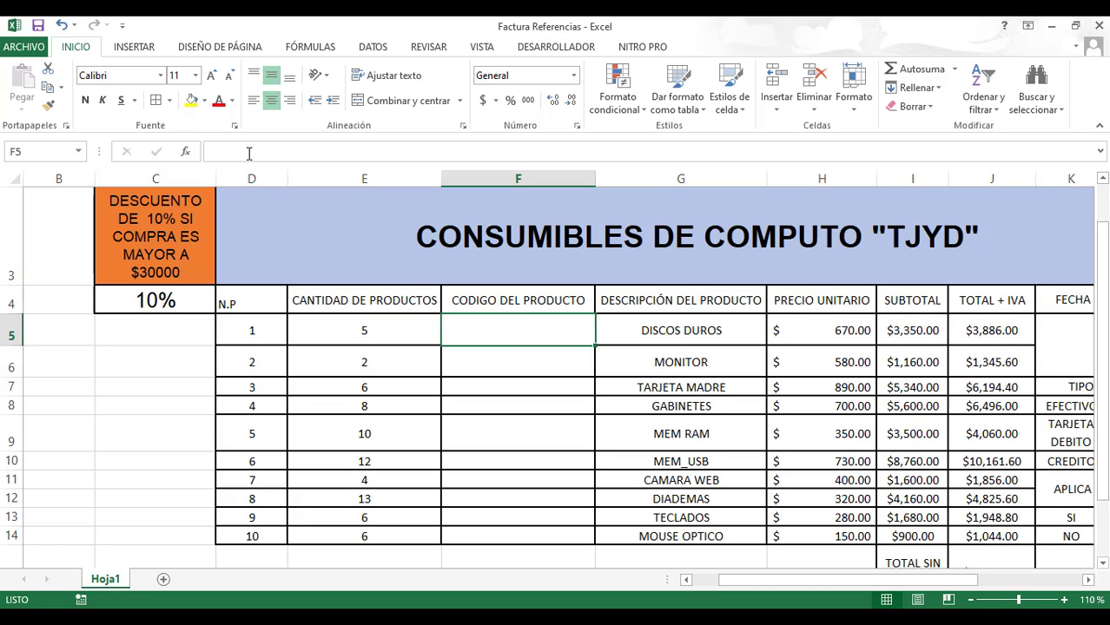
pyautogui.click(185, 156)
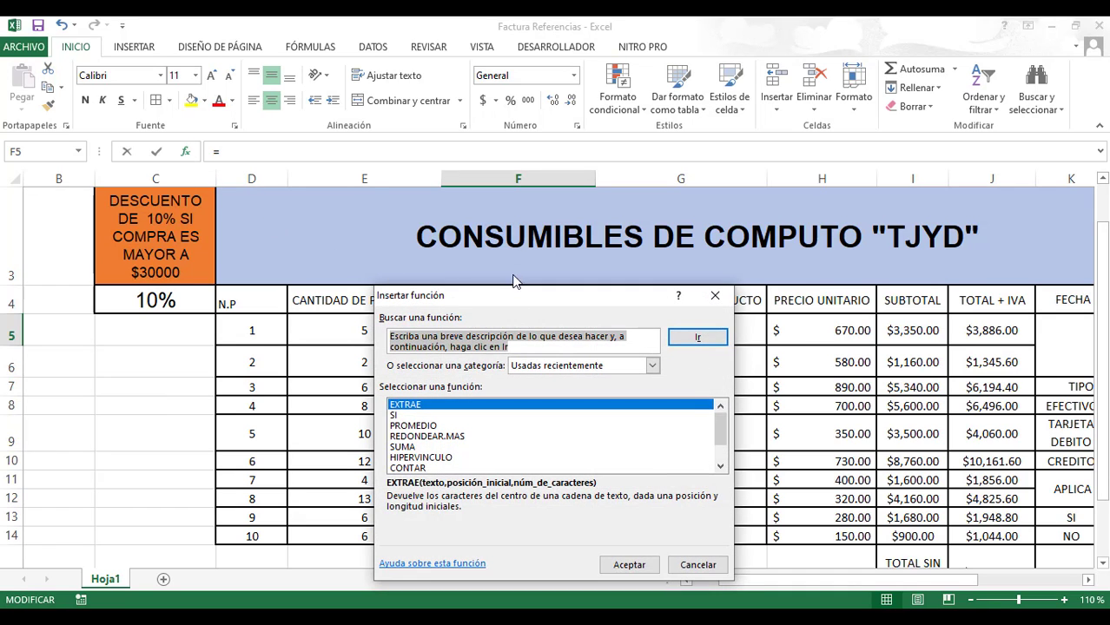
pyautogui.moveTo(514, 296); pyautogui.dragTo(514, 191)
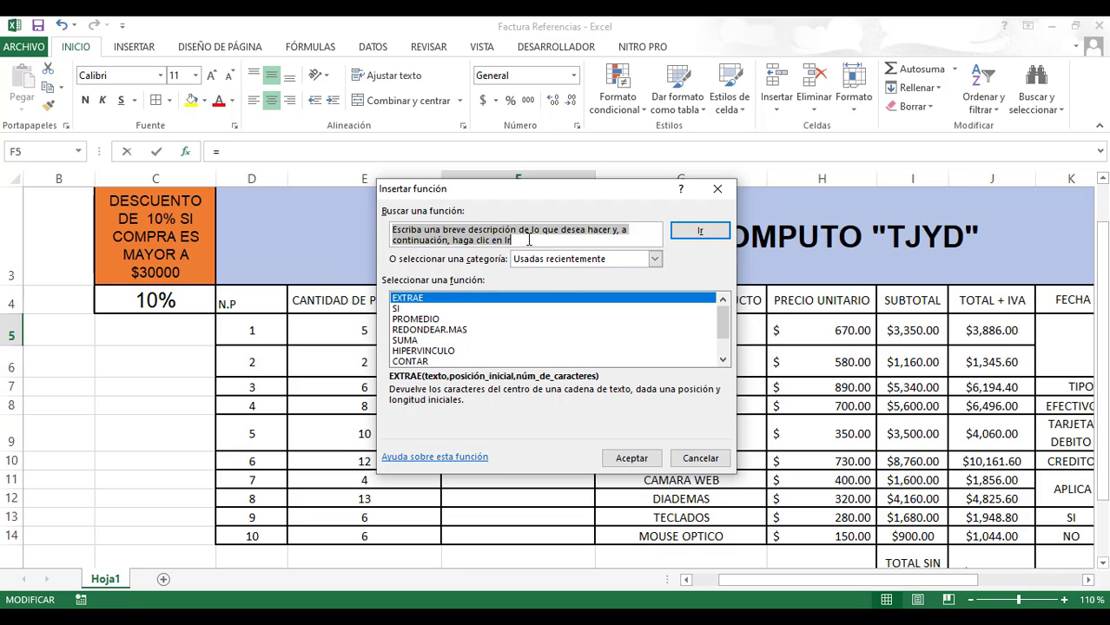
pyautogui.moveTo(527, 240); pyautogui.dragTo(399, 217)
pyautogui.write('EXTRAER')
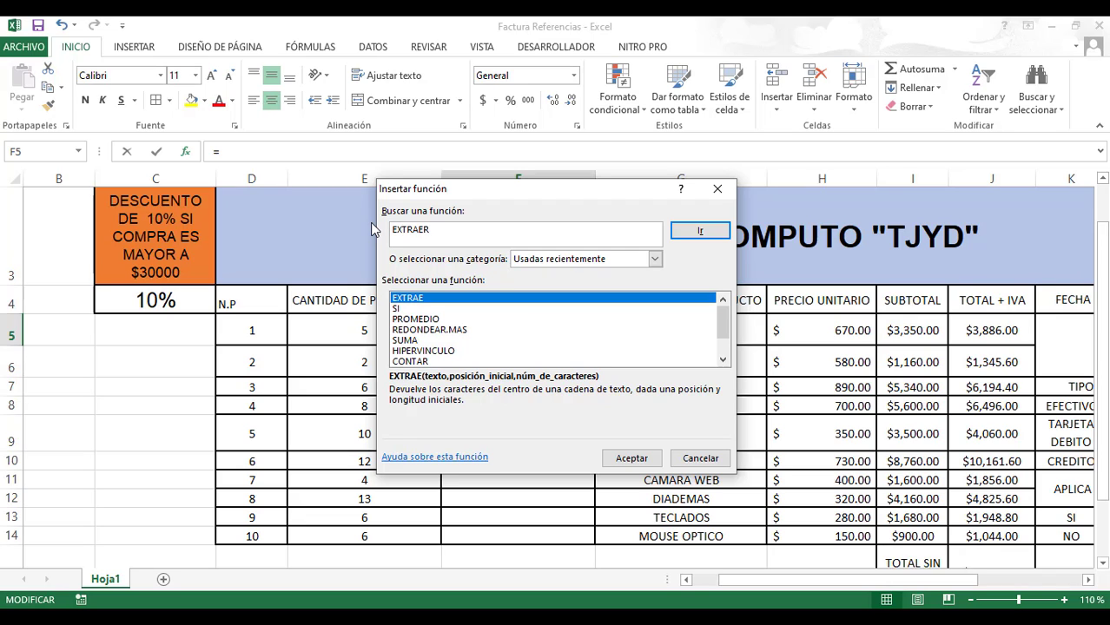
pyautogui.moveTo(517, 184); pyautogui.dragTo(557, 174)
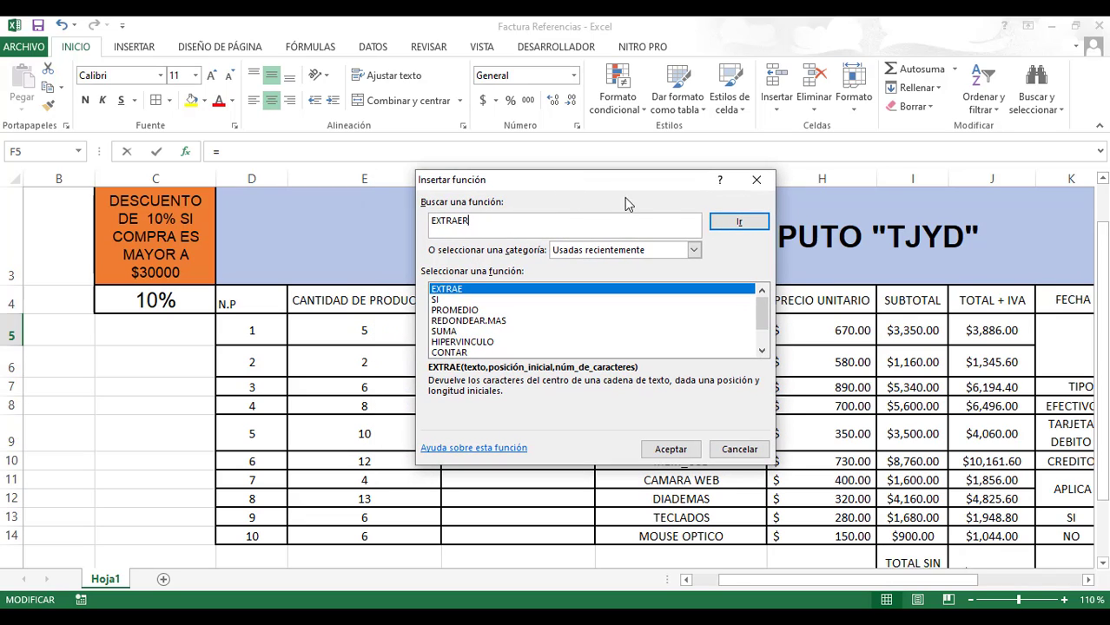
pyautogui.click(739, 224)
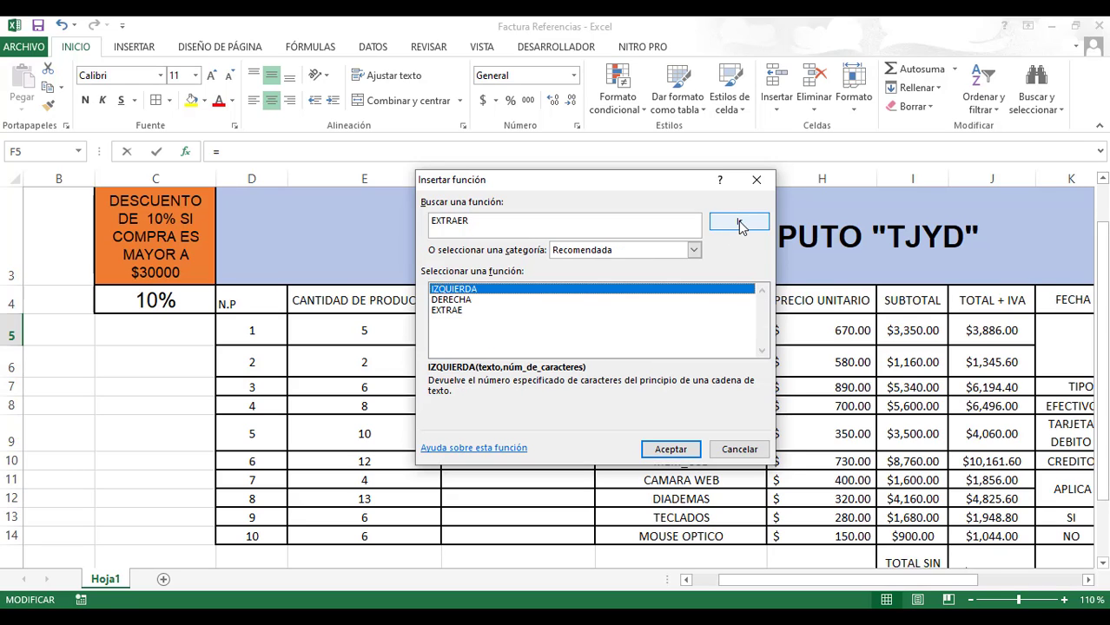
pyautogui.moveTo(542, 183); pyautogui.dragTo(629, 174)
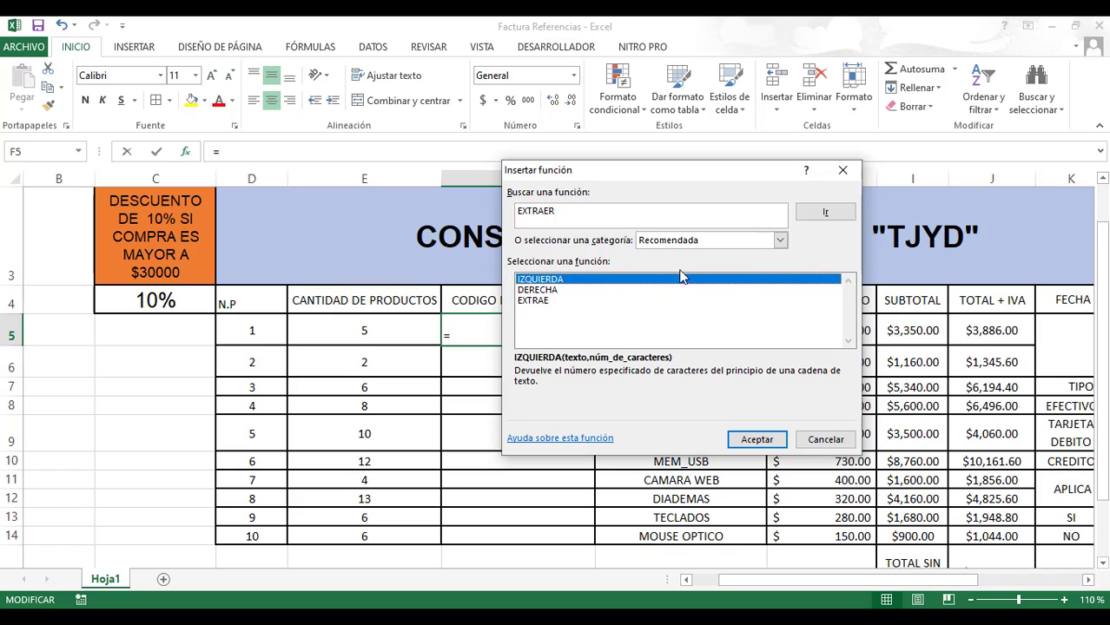
pyautogui.click(533, 301)
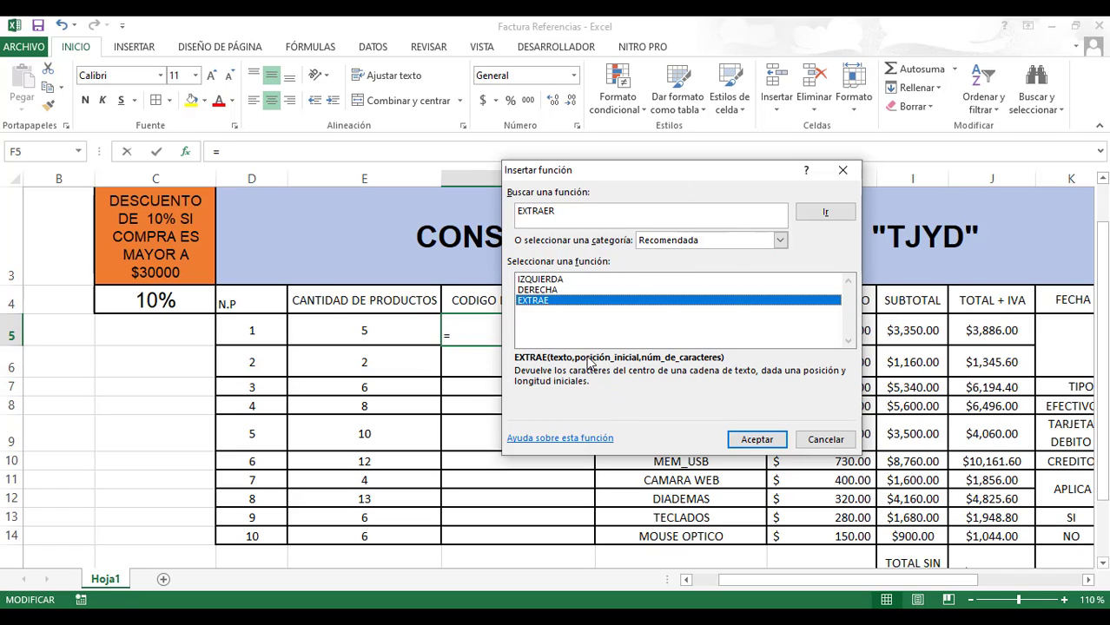
pyautogui.click(754, 440)
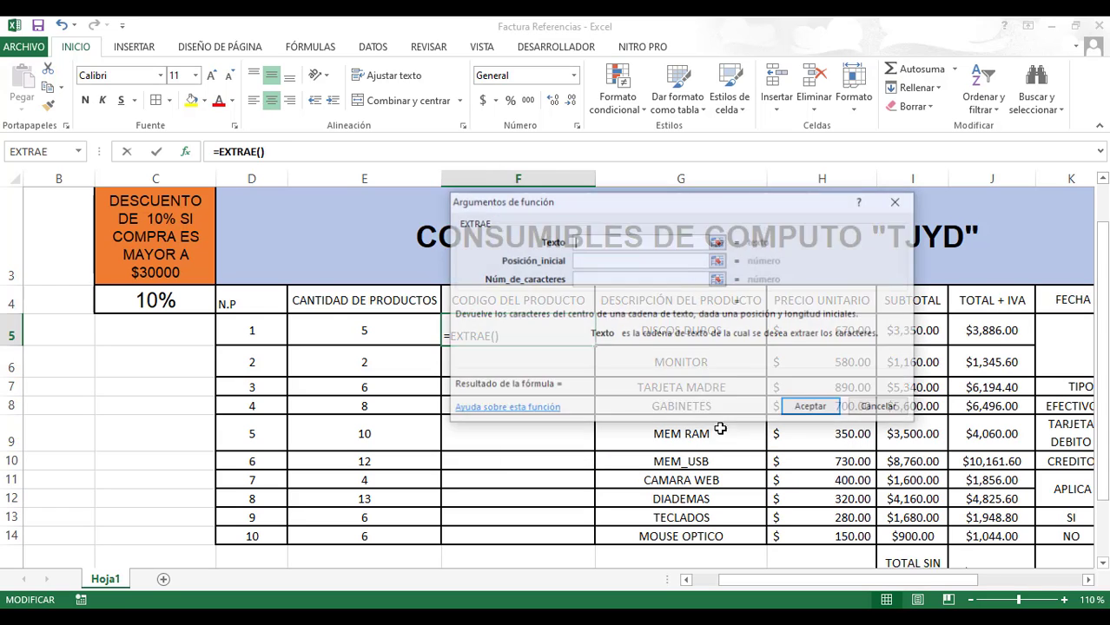
# - Complete the EXTRAE function in F5 with text G5, starting position 3 and 4 characters
pyautogui.moveTo(657, 208); pyautogui.dragTo(536, 361)
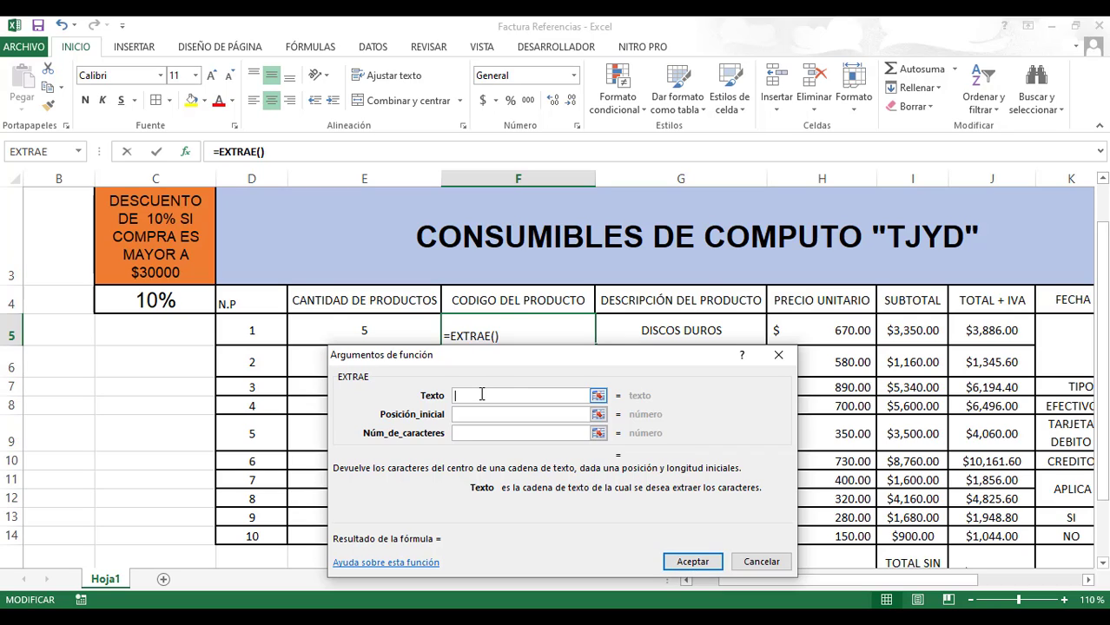
pyautogui.click(662, 334)
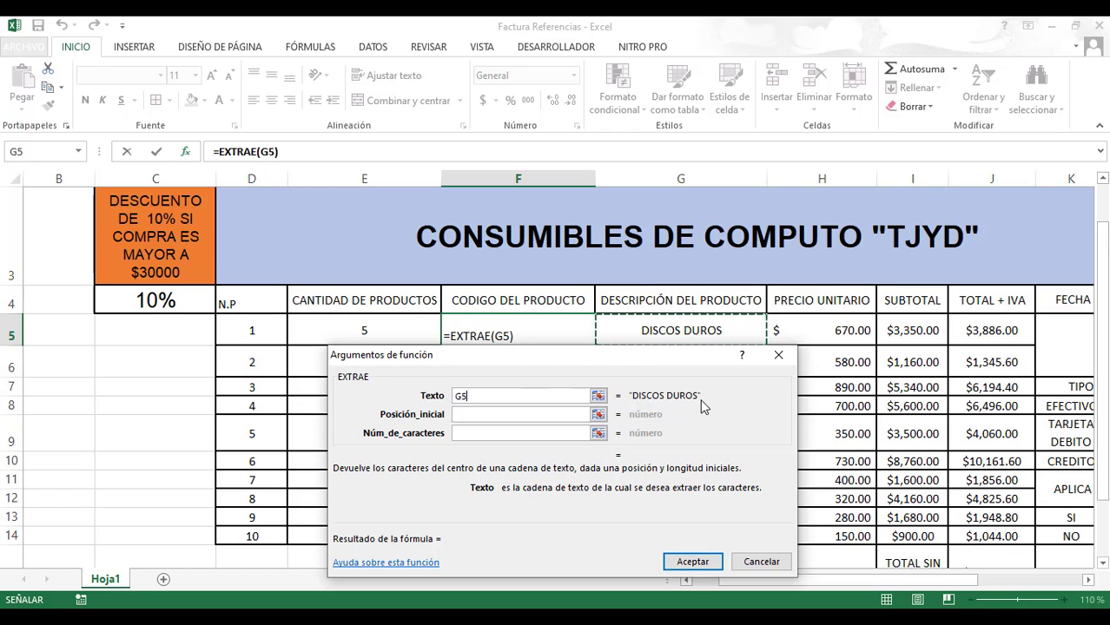
pyautogui.click(506, 416)
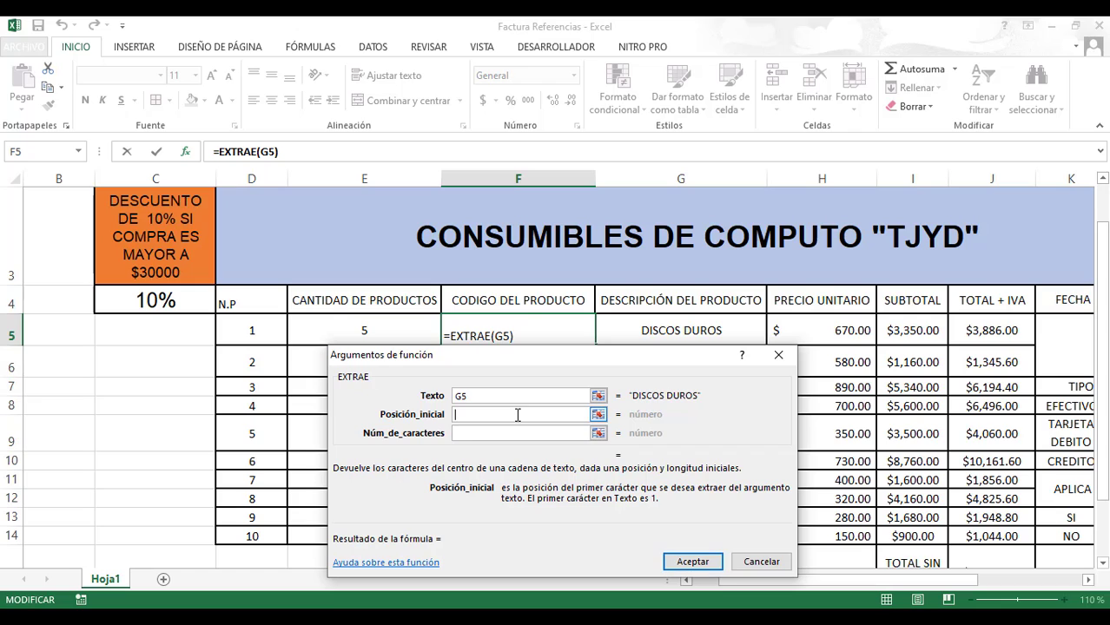
pyautogui.write('3')
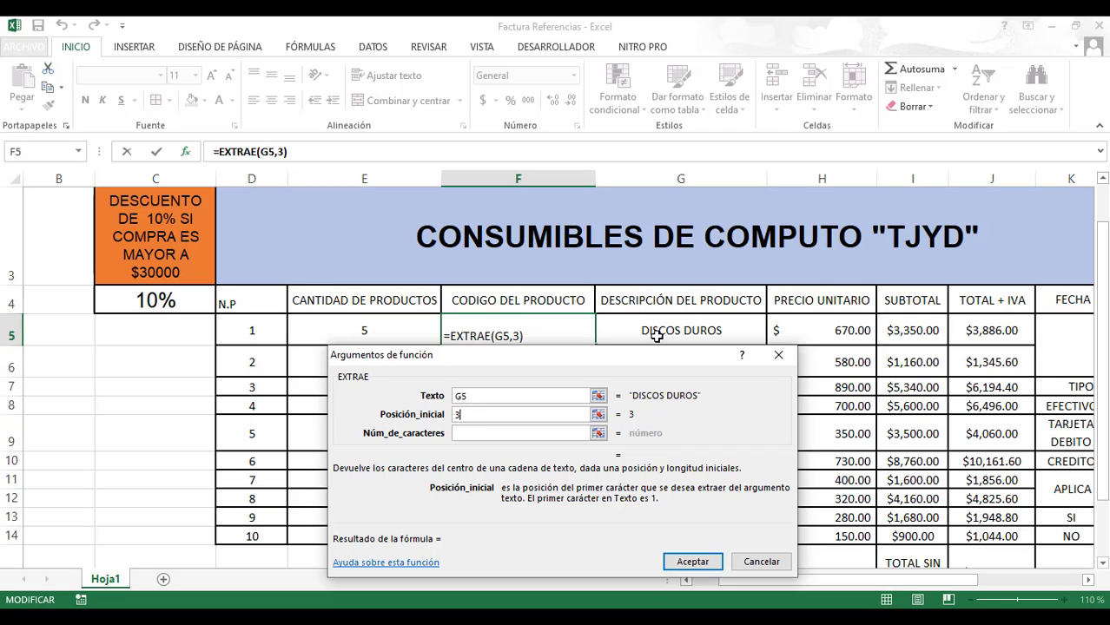
pyautogui.click(492, 437)
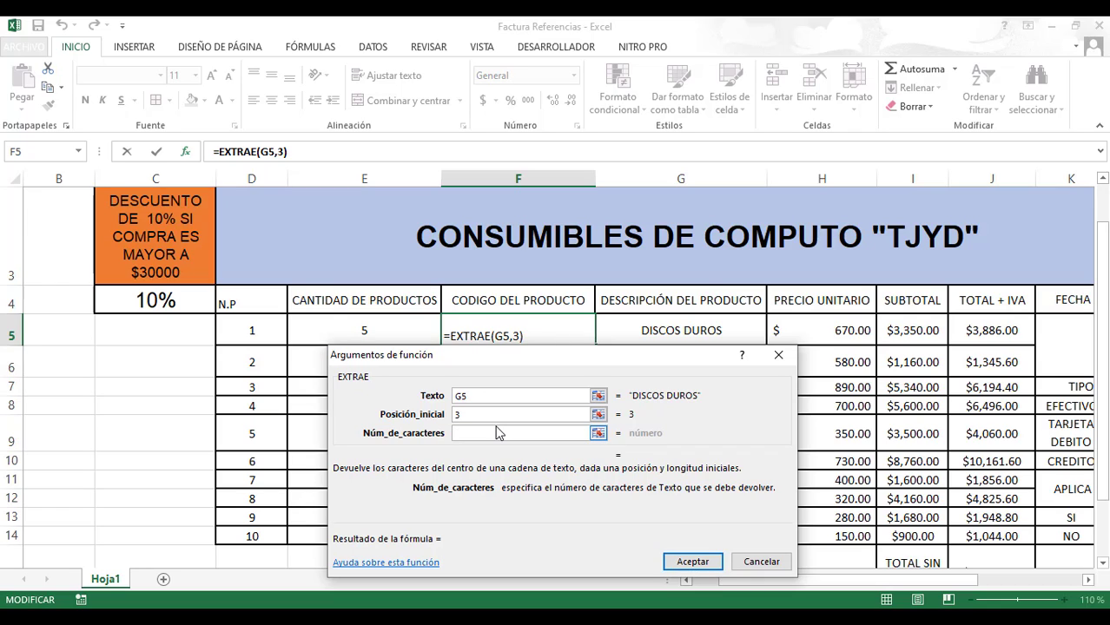
pyautogui.write('4')
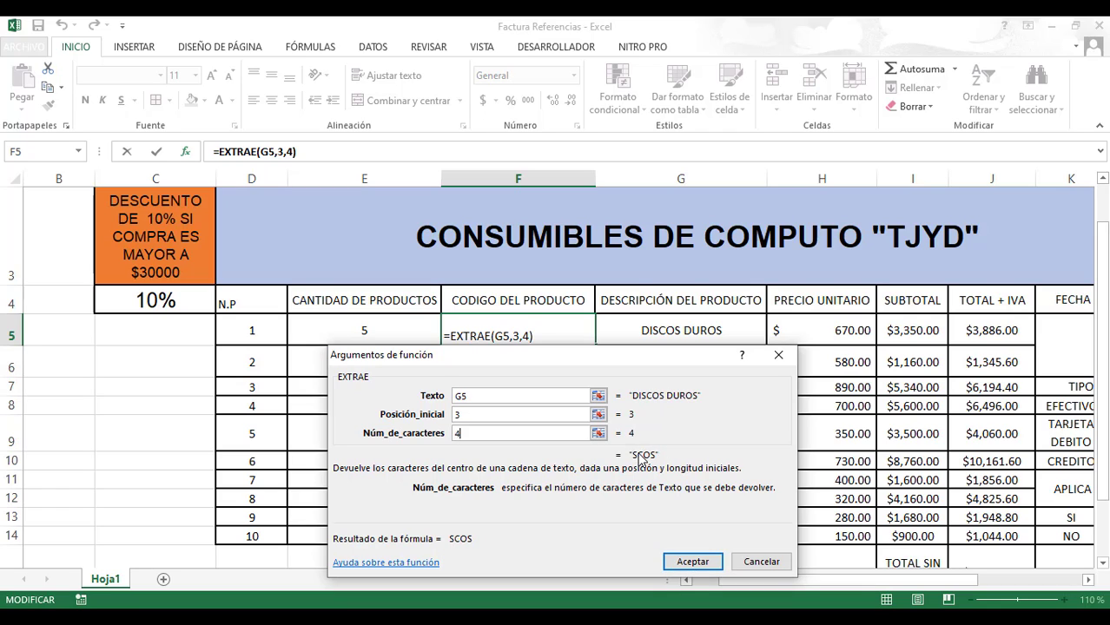
pyautogui.click(693, 562)
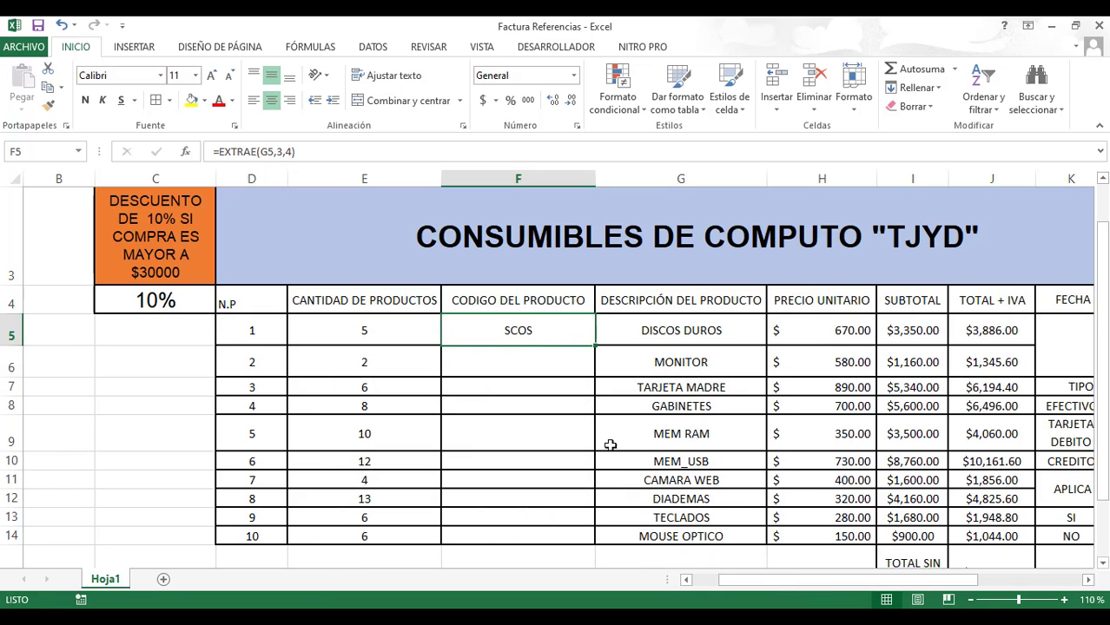
# - Copy the EXTRAE formula from F5 down through F14 to fill the product code column
pyautogui.click(561, 408)
pyautogui.click(547, 331)
pyautogui.click(538, 372)
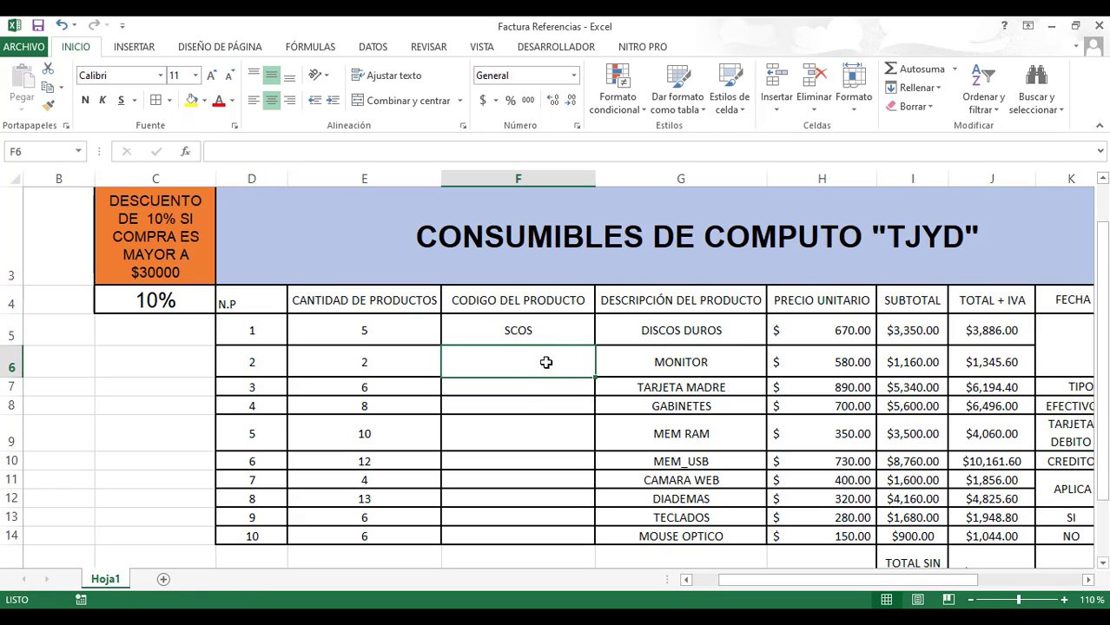
pyautogui.click(538, 337)
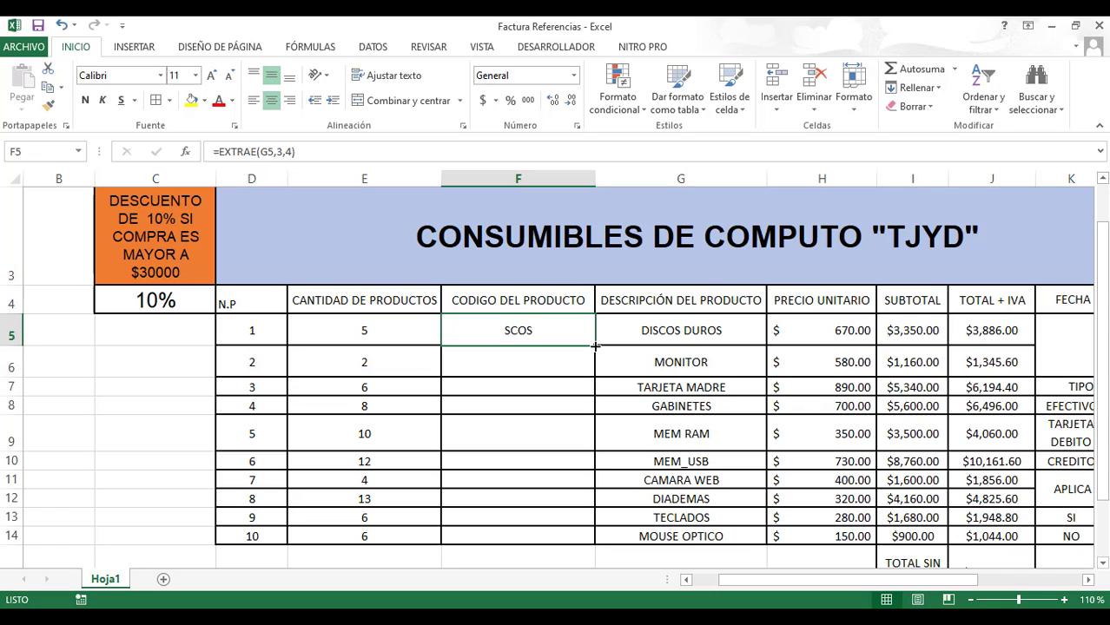
pyautogui.moveTo(595, 346); pyautogui.dragTo(589, 545)
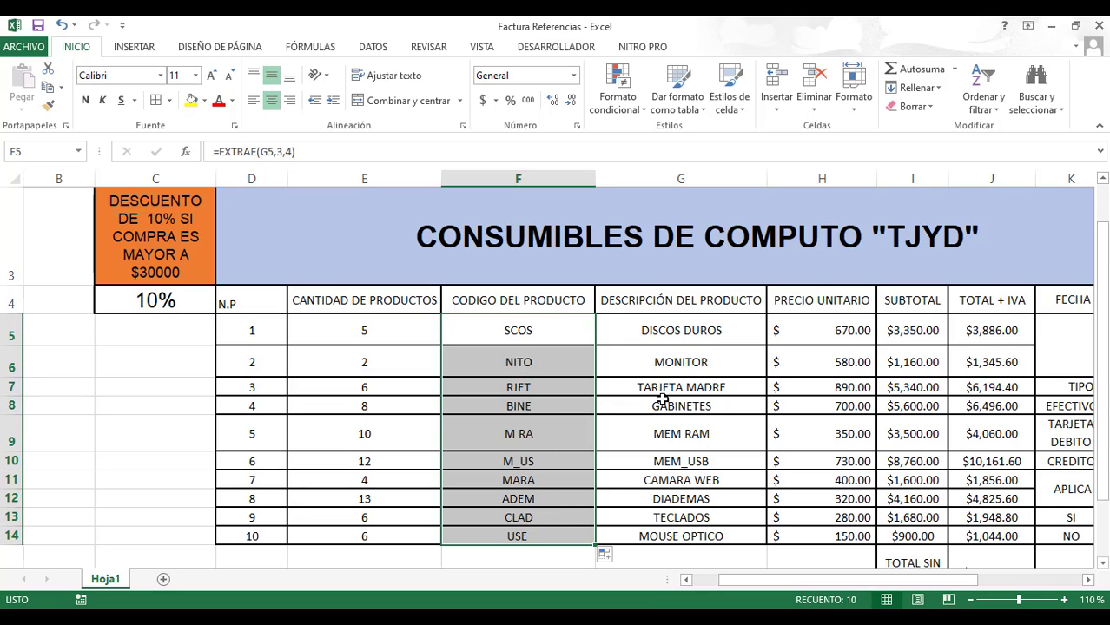
# - Review the product codes in F5:F14 and their EXTRAE formulas against the product descriptions
pyautogui.click(536, 332)
pyautogui.click(622, 334)
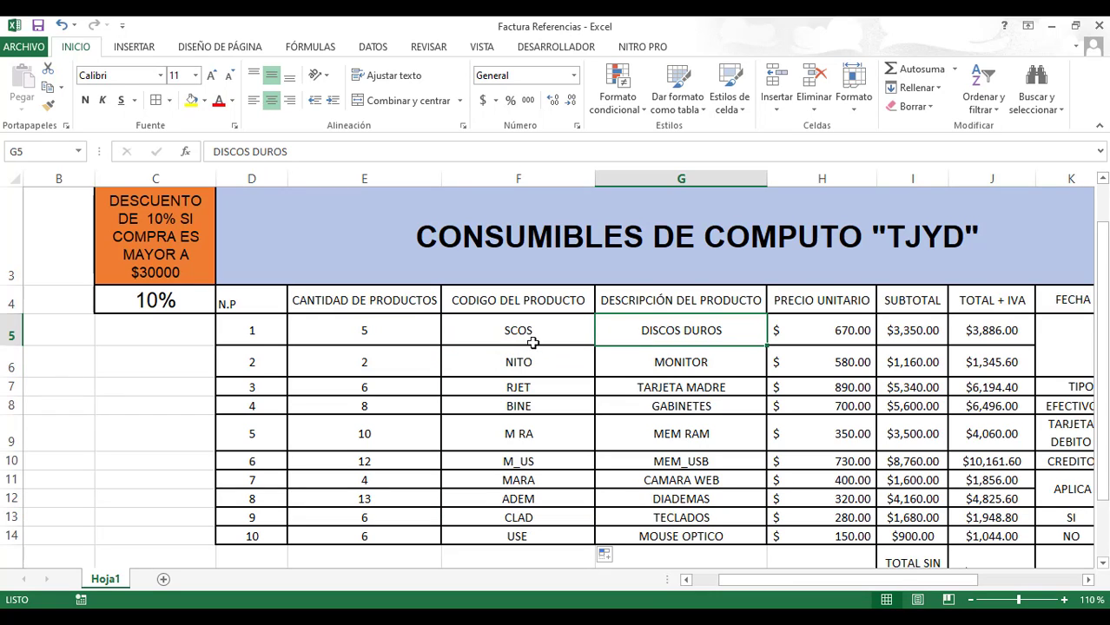
pyautogui.click(528, 337)
pyautogui.click(527, 365)
pyautogui.click(521, 387)
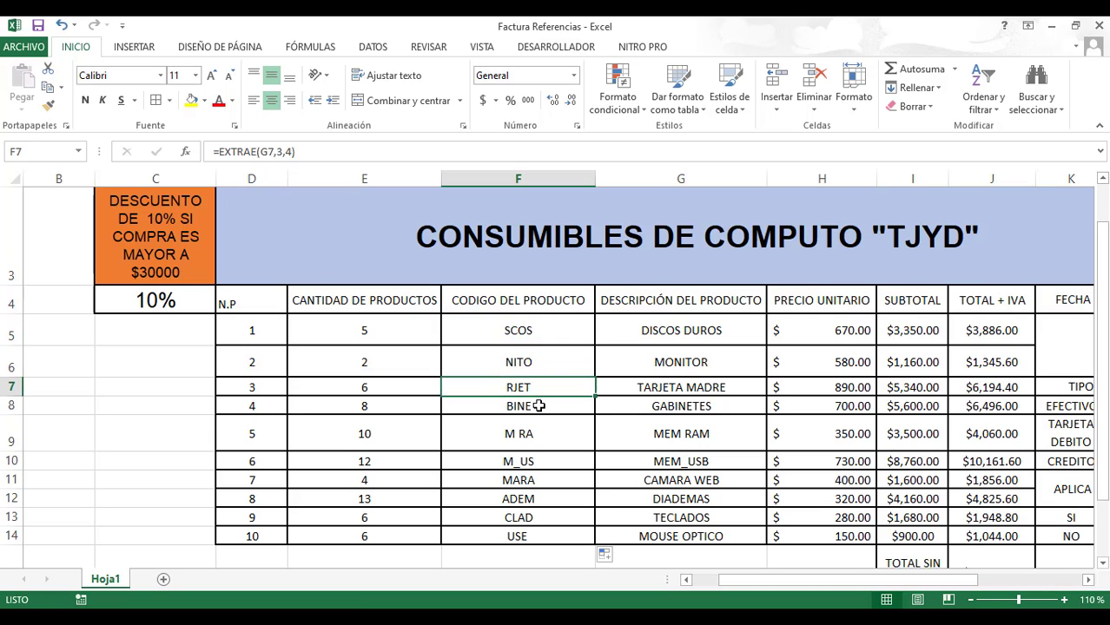
pyautogui.click(533, 407)
pyautogui.click(543, 431)
pyautogui.click(540, 461)
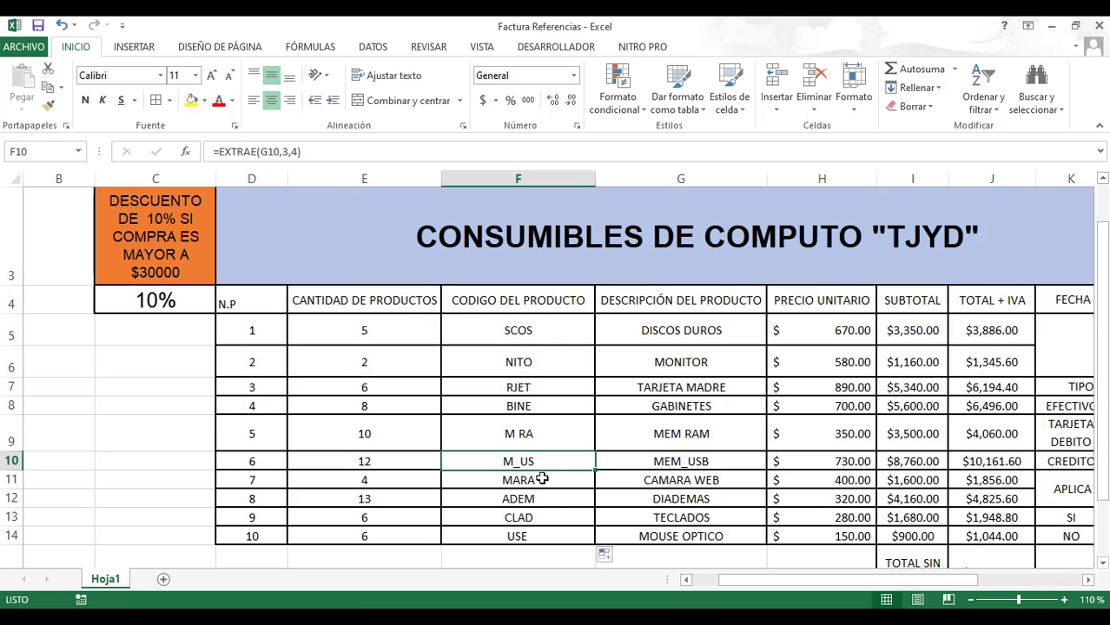
pyautogui.click(541, 479)
pyautogui.click(540, 498)
pyautogui.click(542, 516)
pyautogui.click(547, 536)
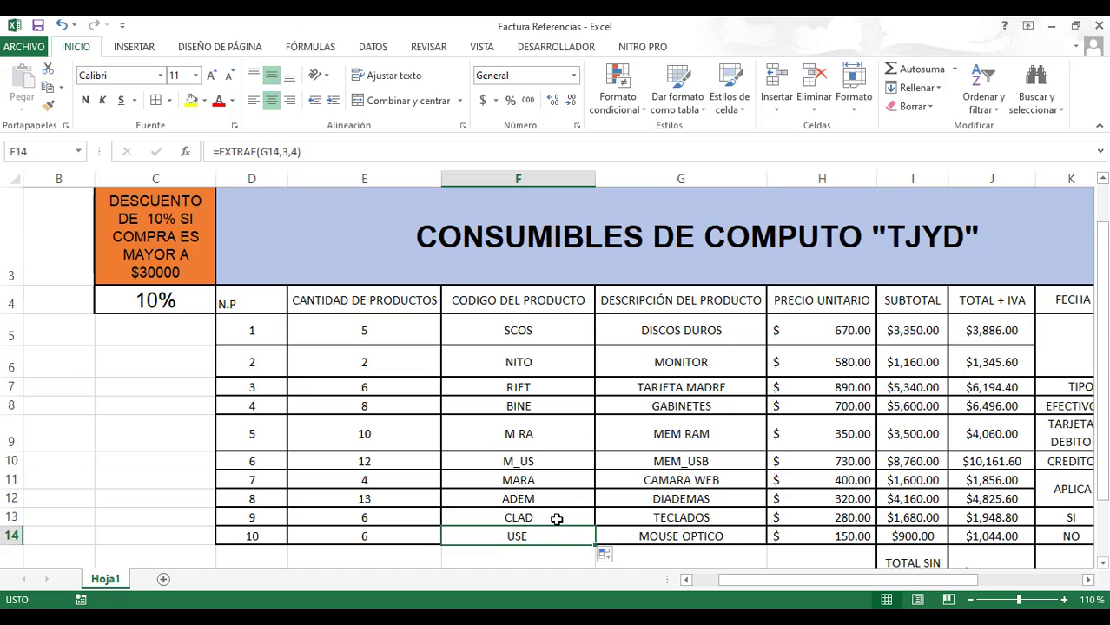
pyautogui.click(560, 517)
pyautogui.click(556, 499)
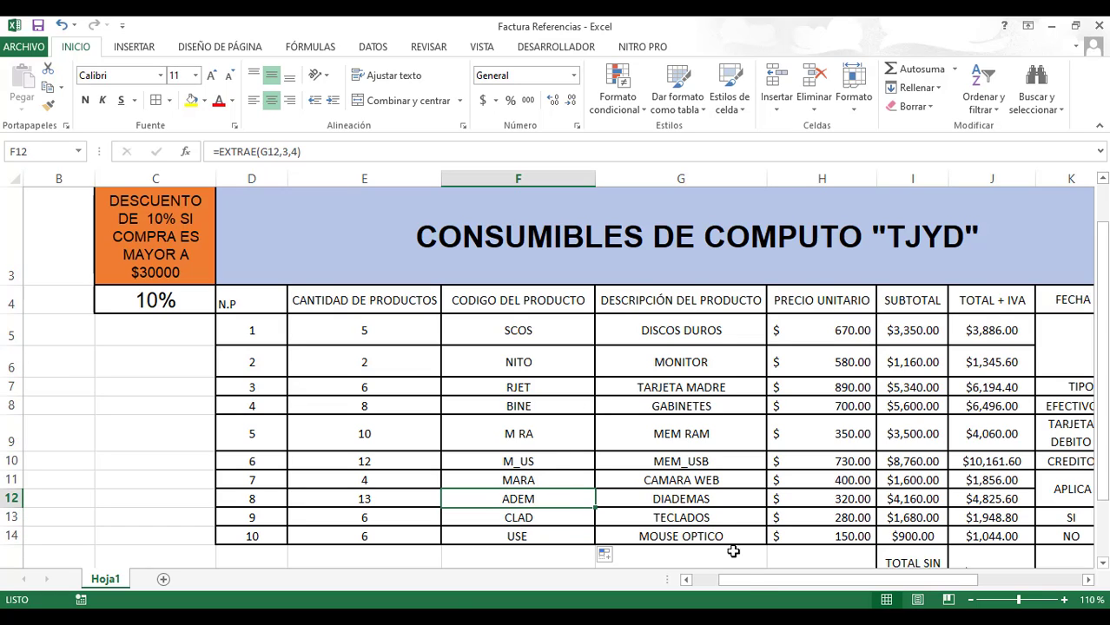
# - Examine the BONO POR PROXIMA COMPRA row and the EFECTIVO, TARJETA DEBITO and CREDITO cells under TIPO DE PAGO
pyautogui.moveTo(755, 586); pyautogui.dragTo(825, 595)
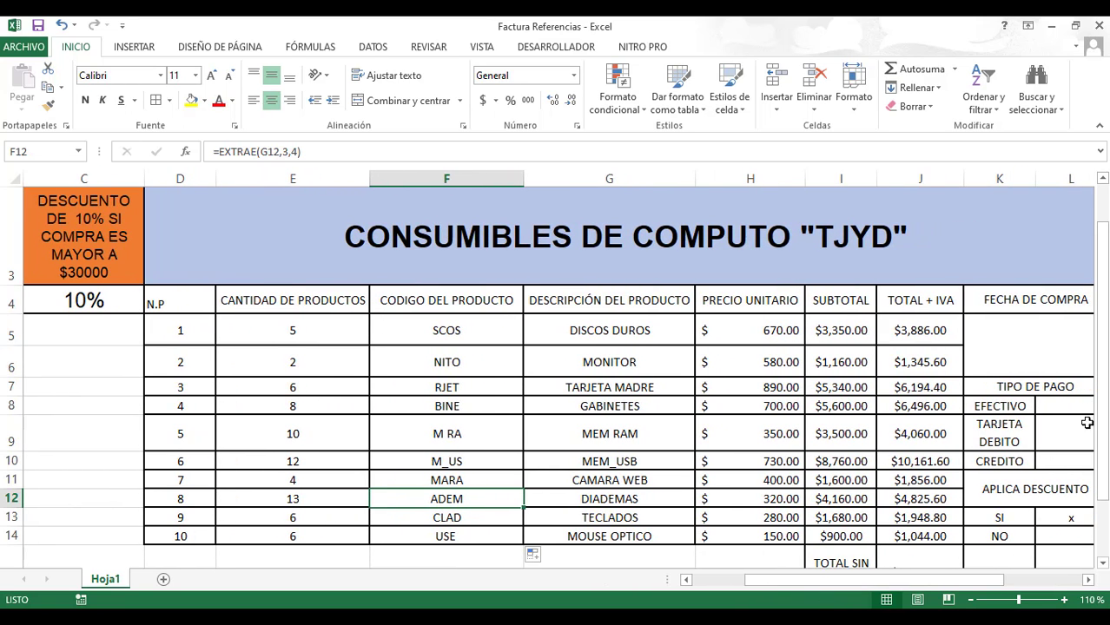
pyautogui.moveTo(1102, 382); pyautogui.dragTo(1103, 439)
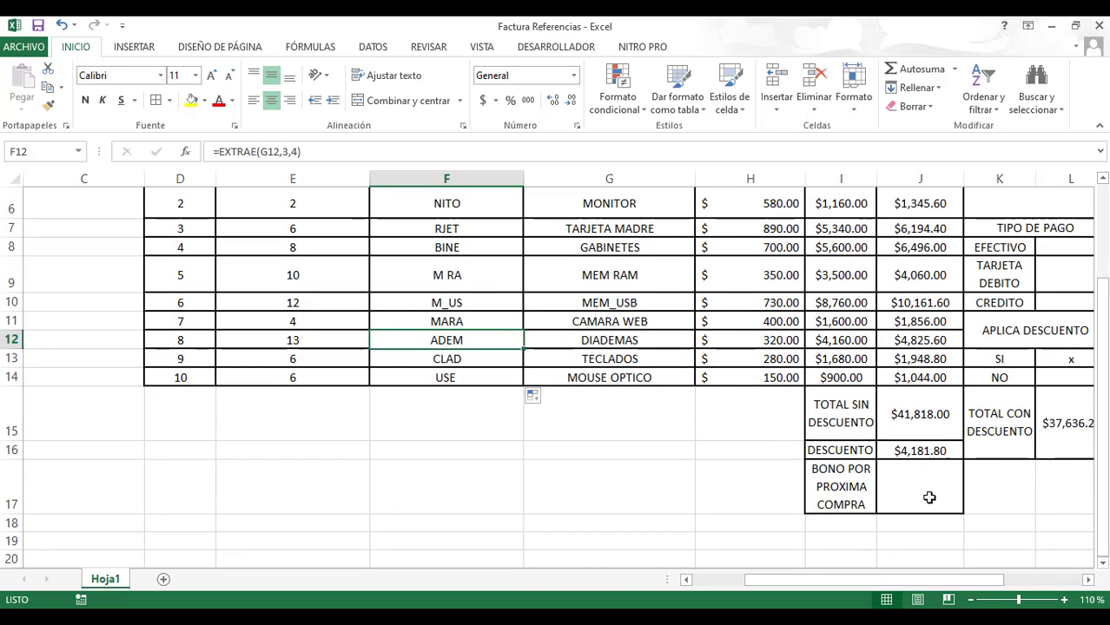
pyautogui.click(832, 488)
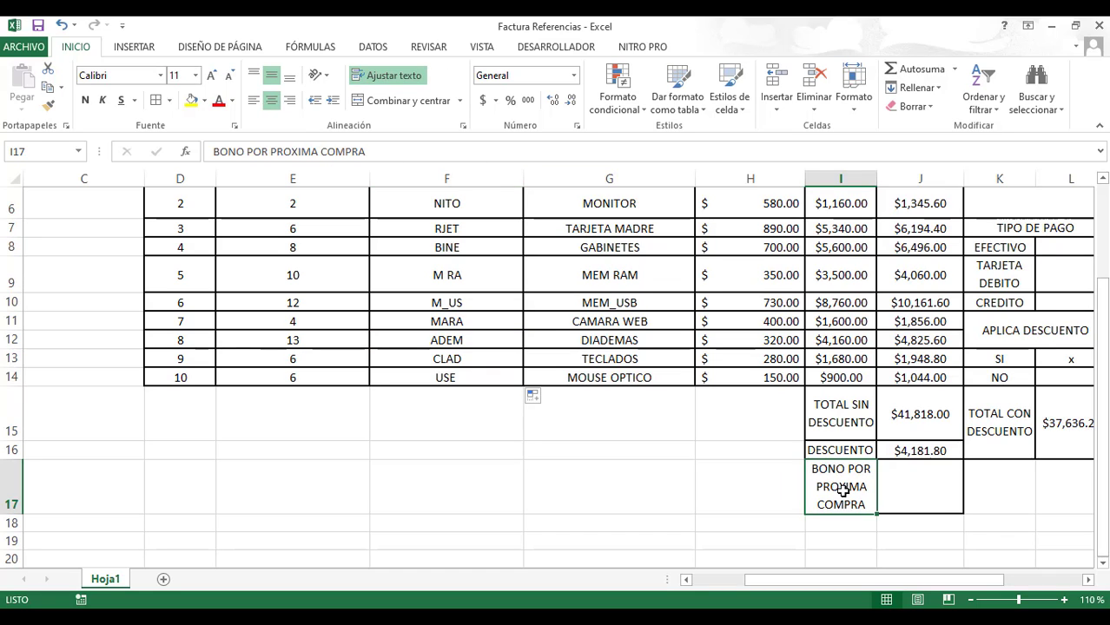
pyautogui.click(922, 496)
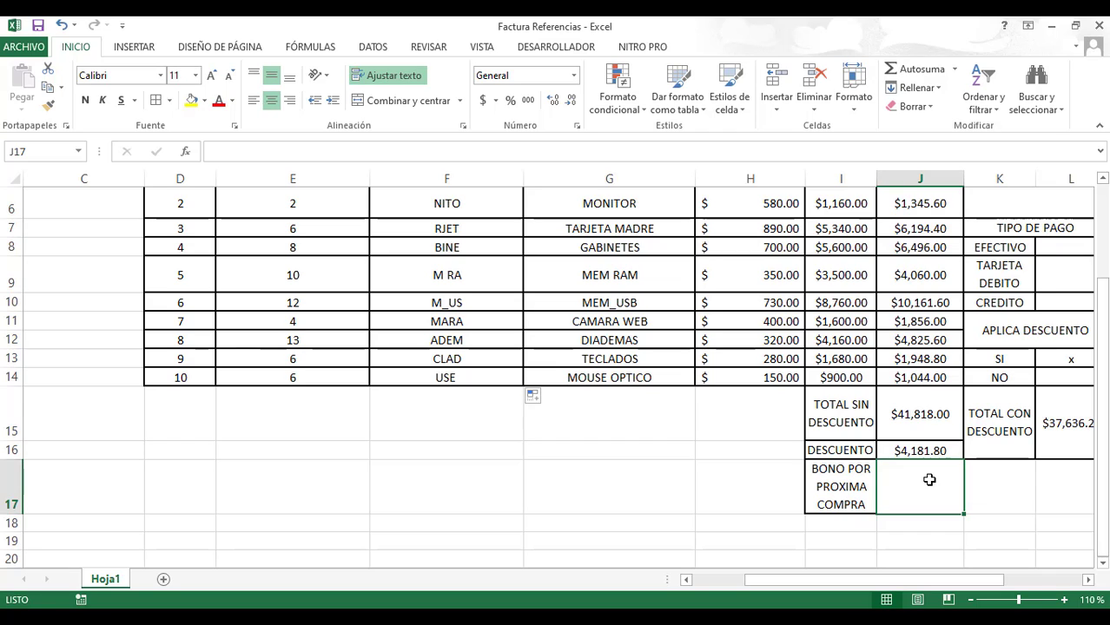
pyautogui.click(854, 483)
pyautogui.click(922, 486)
pyautogui.click(1004, 480)
pyautogui.click(932, 492)
pyautogui.click(1065, 249)
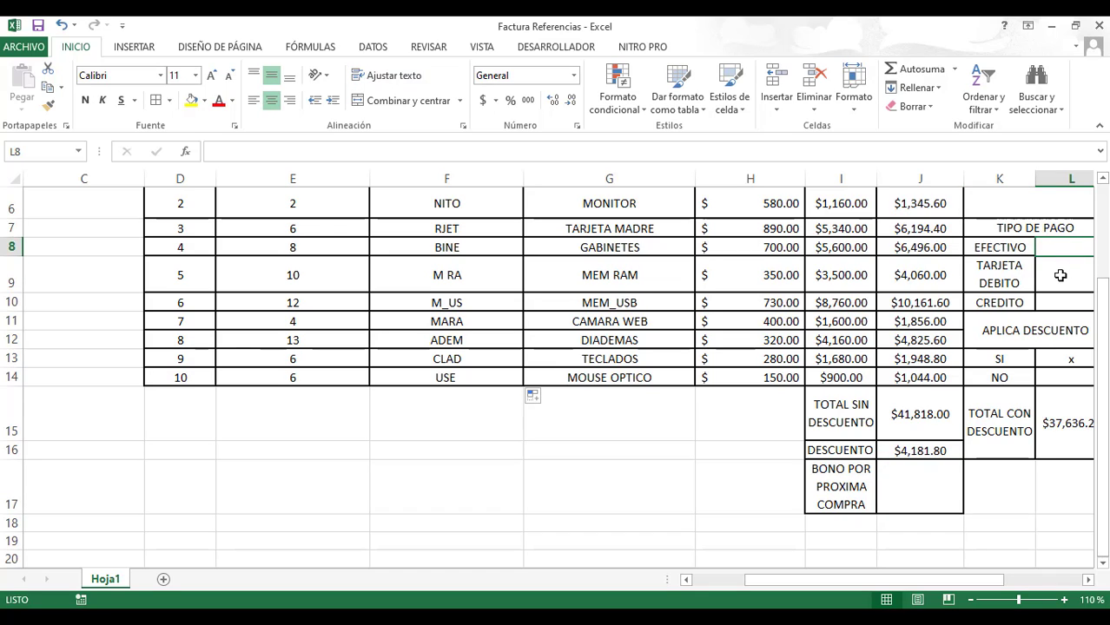
pyautogui.click(1059, 275)
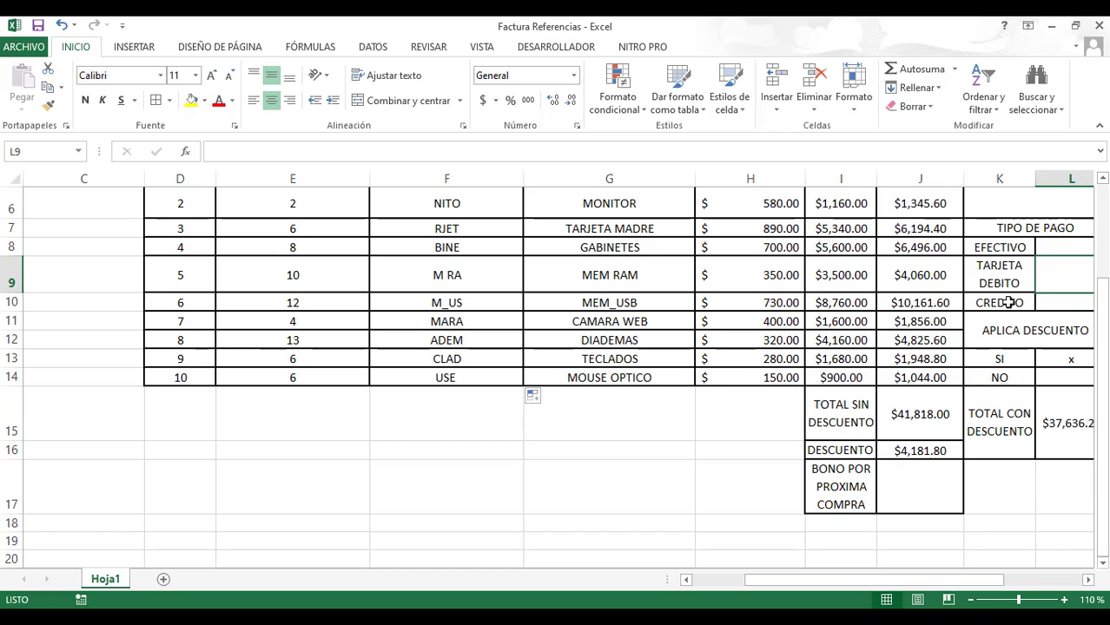
pyautogui.click(1059, 302)
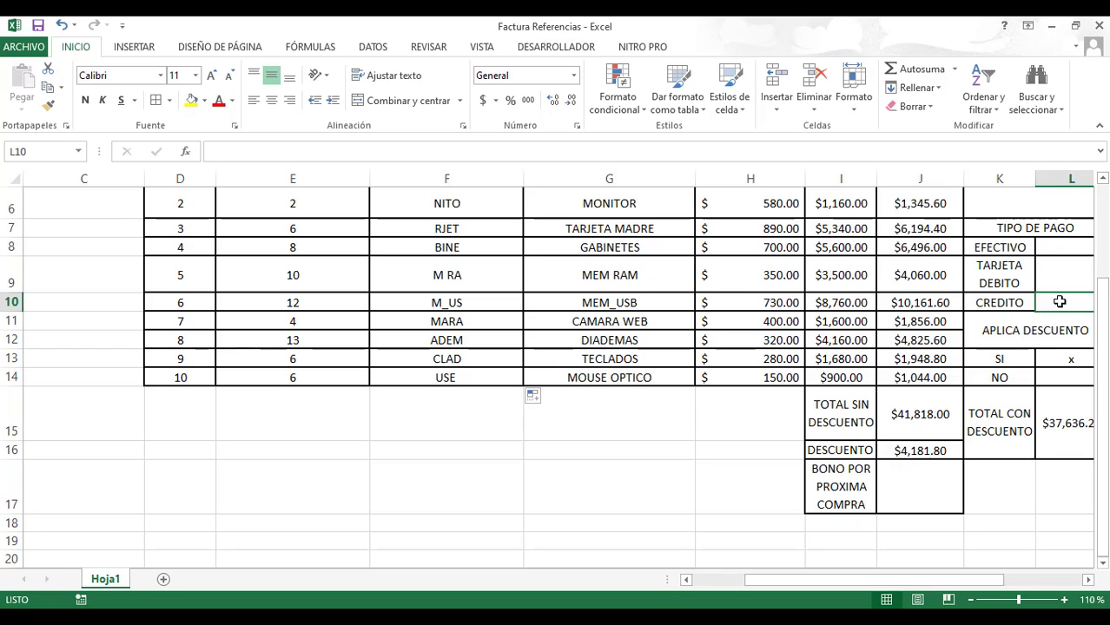
pyautogui.click(910, 492)
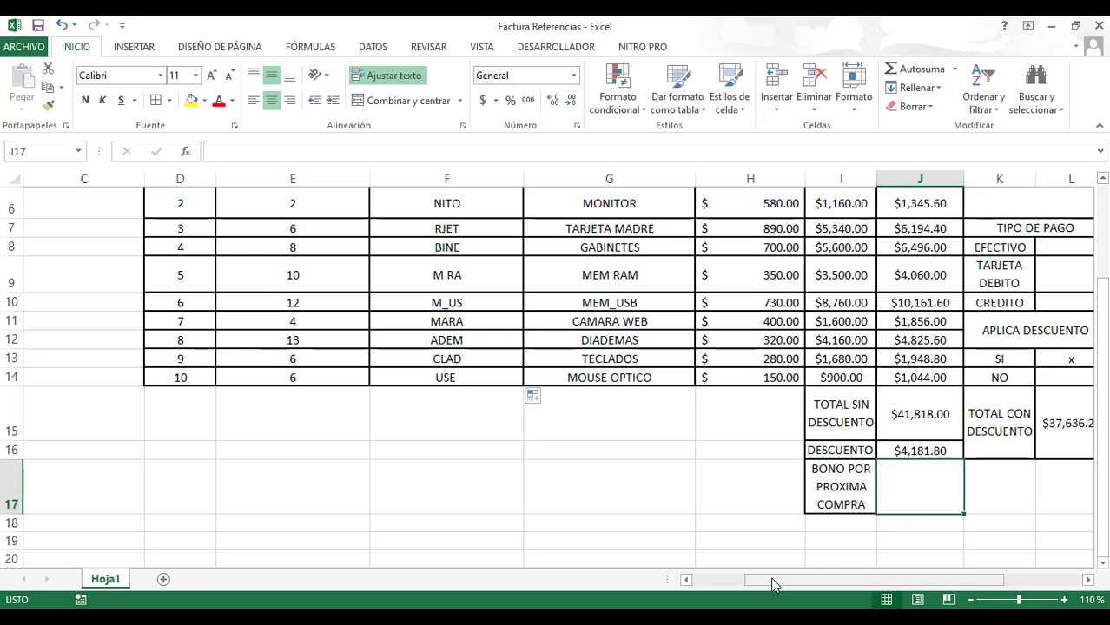
# - Start a formula in J17 beside BONO POR PROXIMA COMPRA with an SI function whose logical test is a nested O function
pyautogui.moveTo(775, 584); pyautogui.dragTo(802, 582)
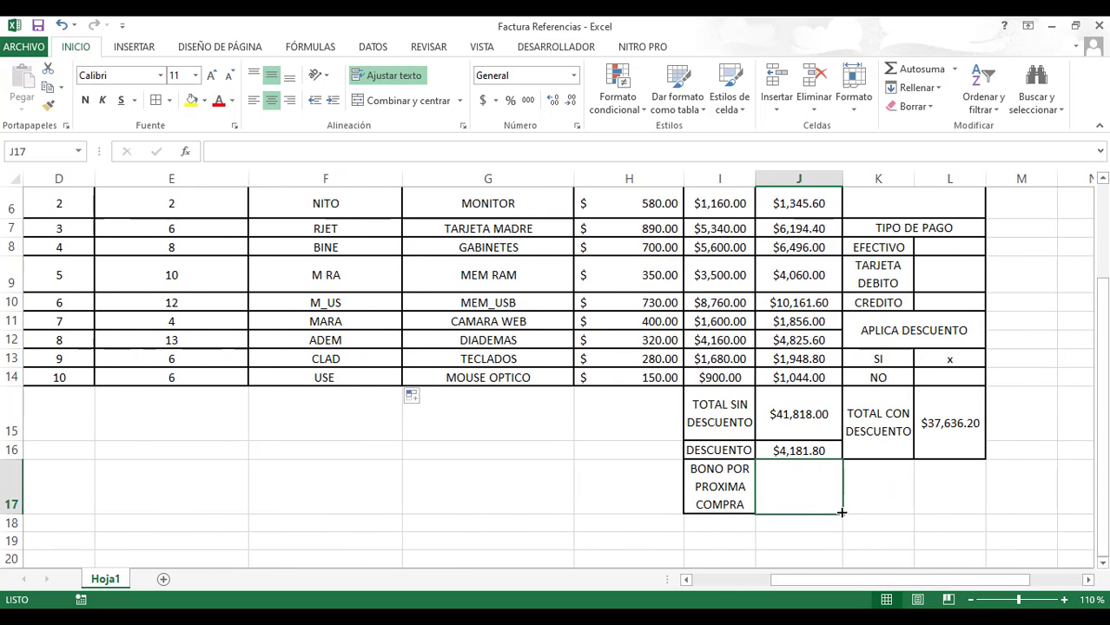
pyautogui.doubleClick(797, 485)
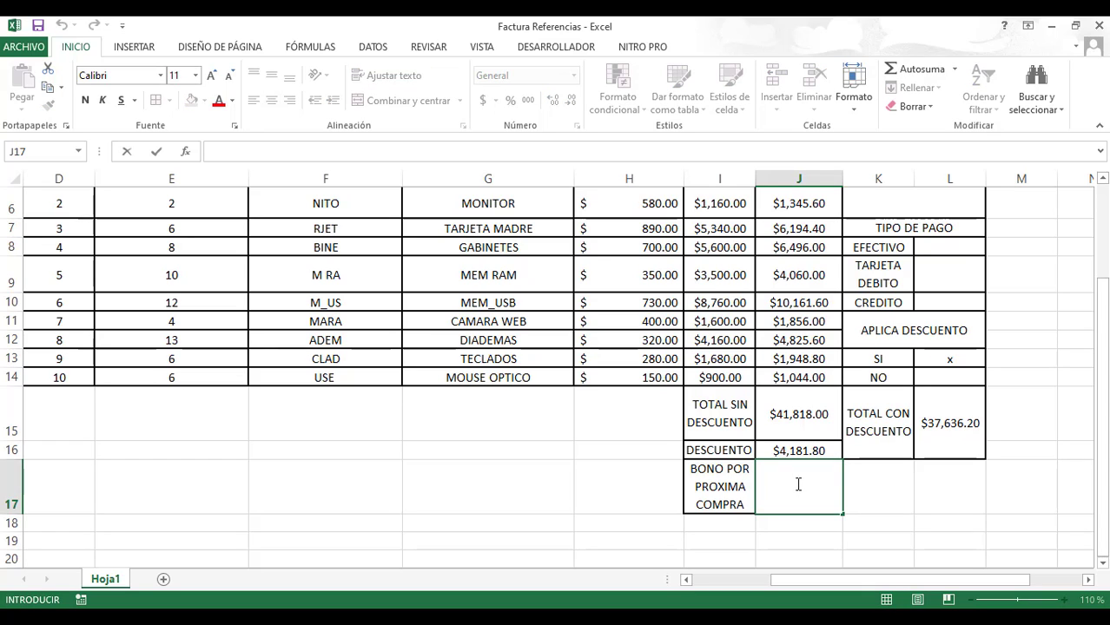
pyautogui.write('=')
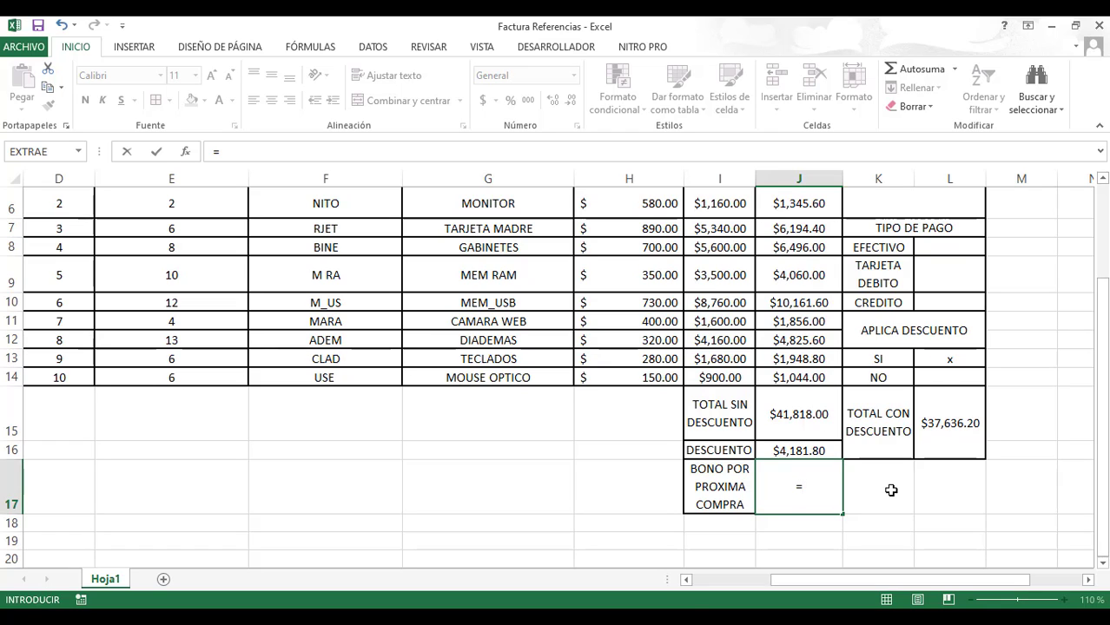
pyautogui.write('SI(')
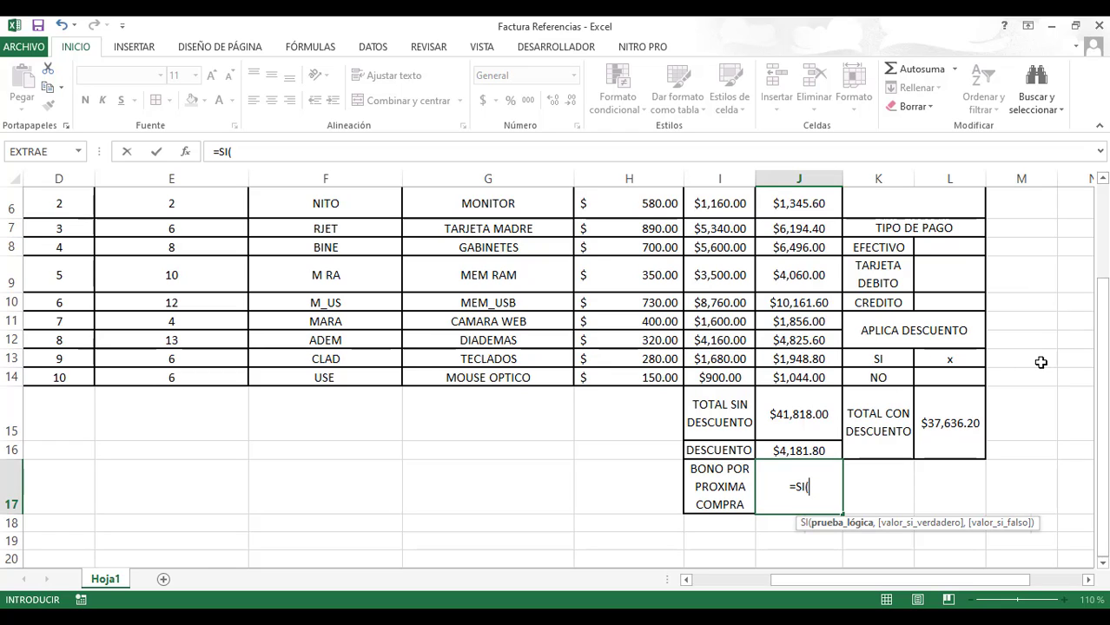
pyautogui.write('O')
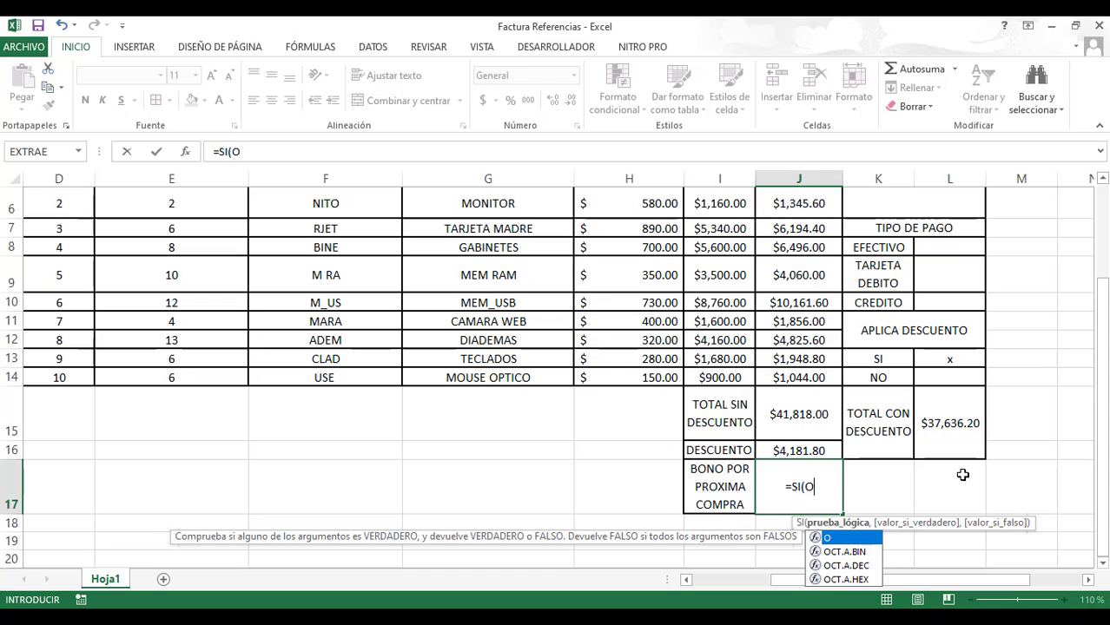
pyautogui.doubleClick(825, 538)
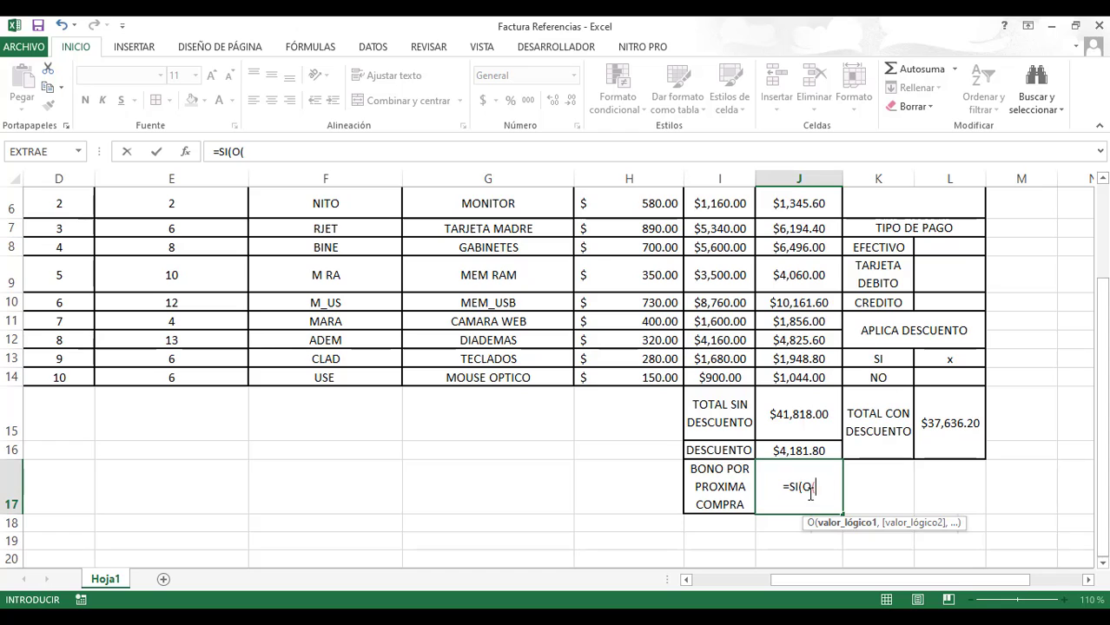
# - Enter L8="X" as the first condition of the O function, for the EFECTIVO payment cell
pyautogui.click(938, 249)
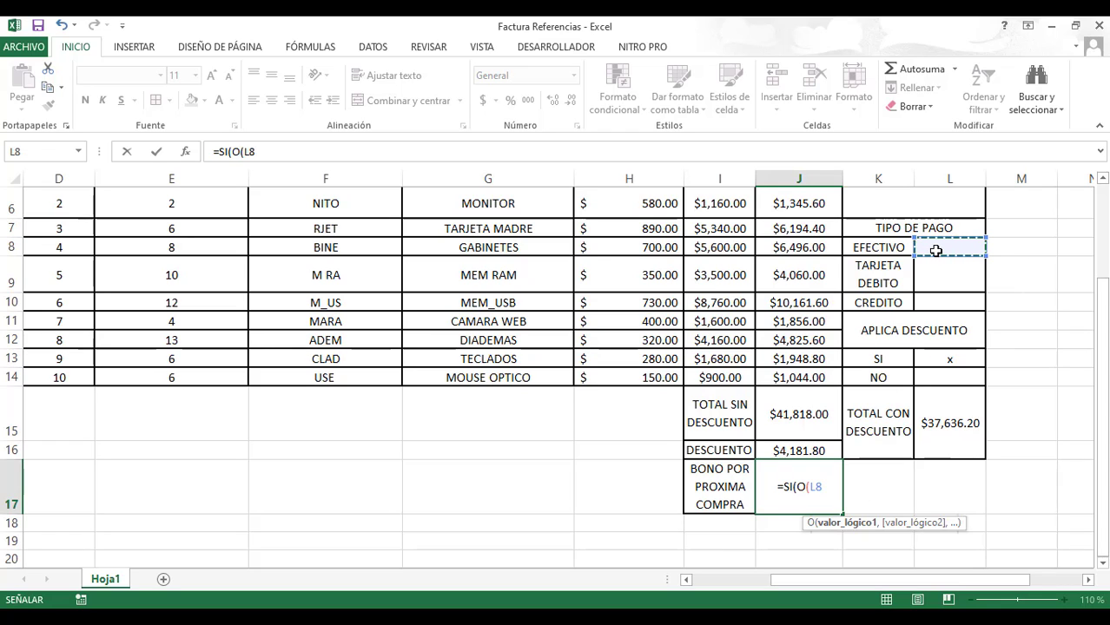
pyautogui.write('=')
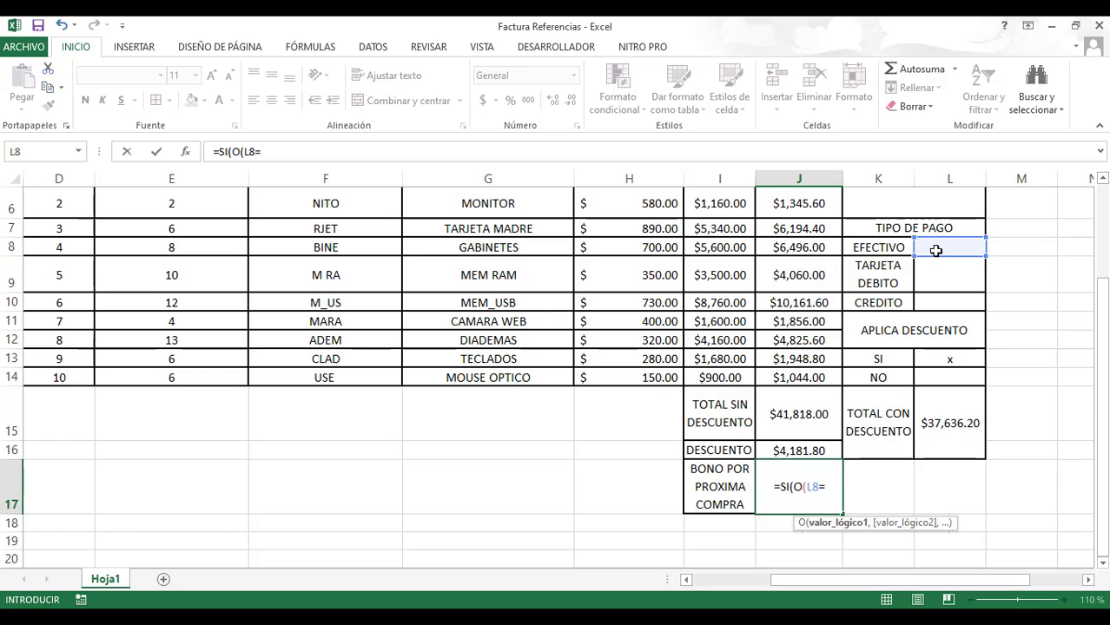
pyautogui.write('"X')
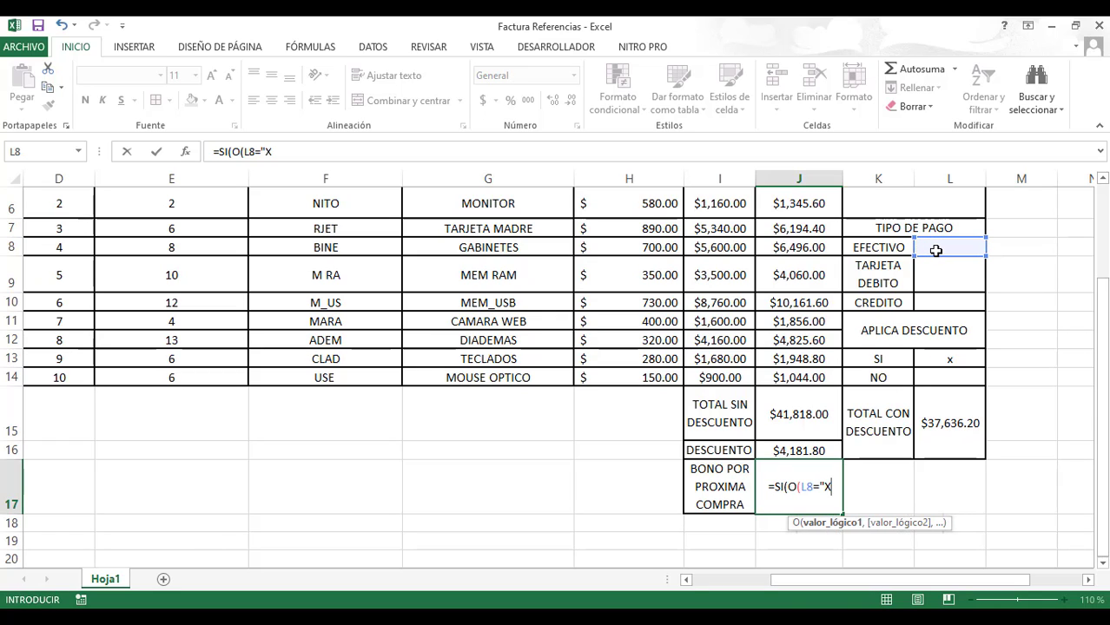
pyautogui.write('"')
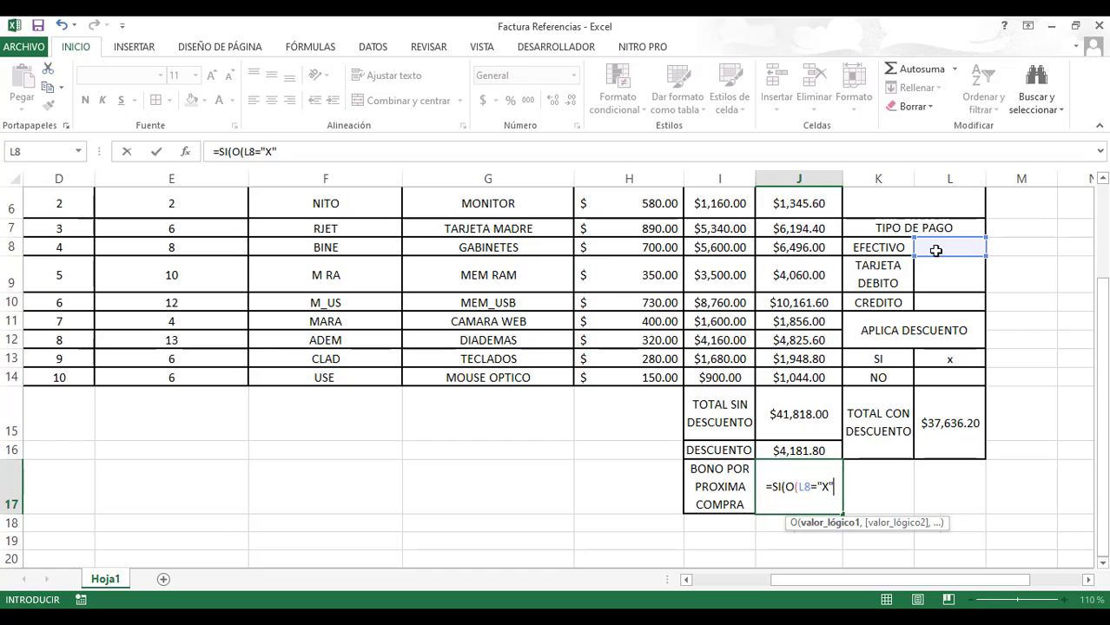
pyautogui.click(943, 281)
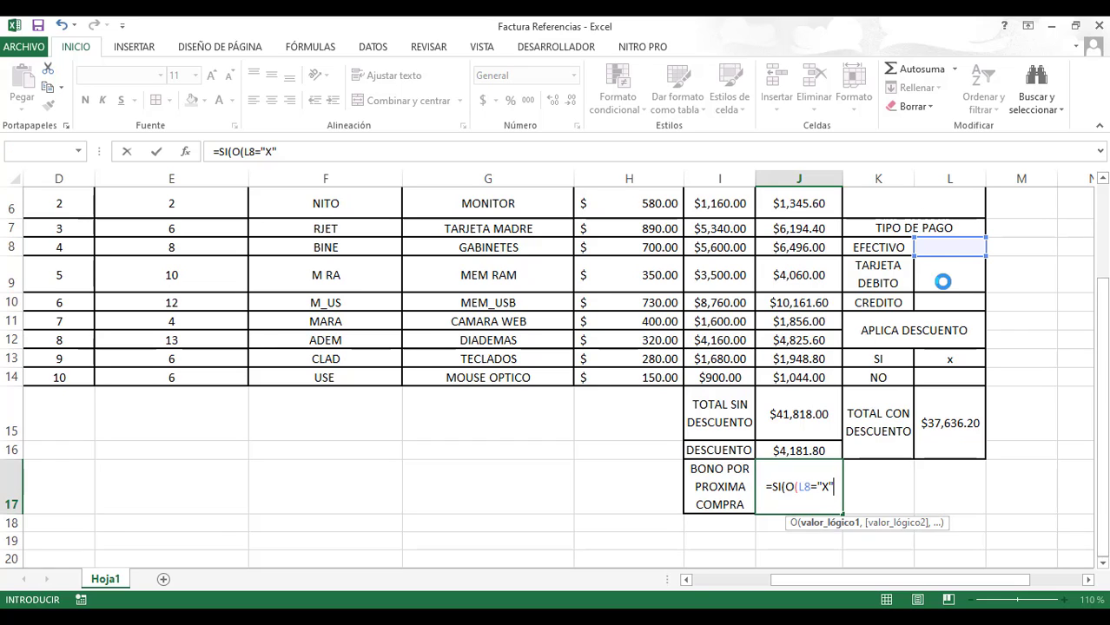
pyautogui.click(571, 364)
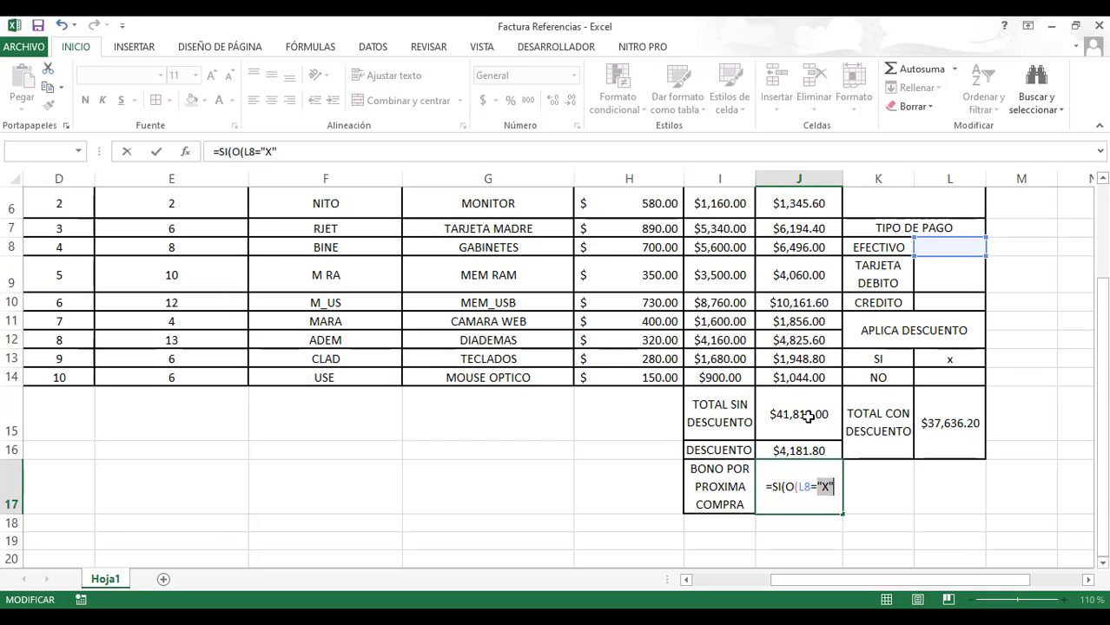
pyautogui.press('Right')
pyautogui.write(',')
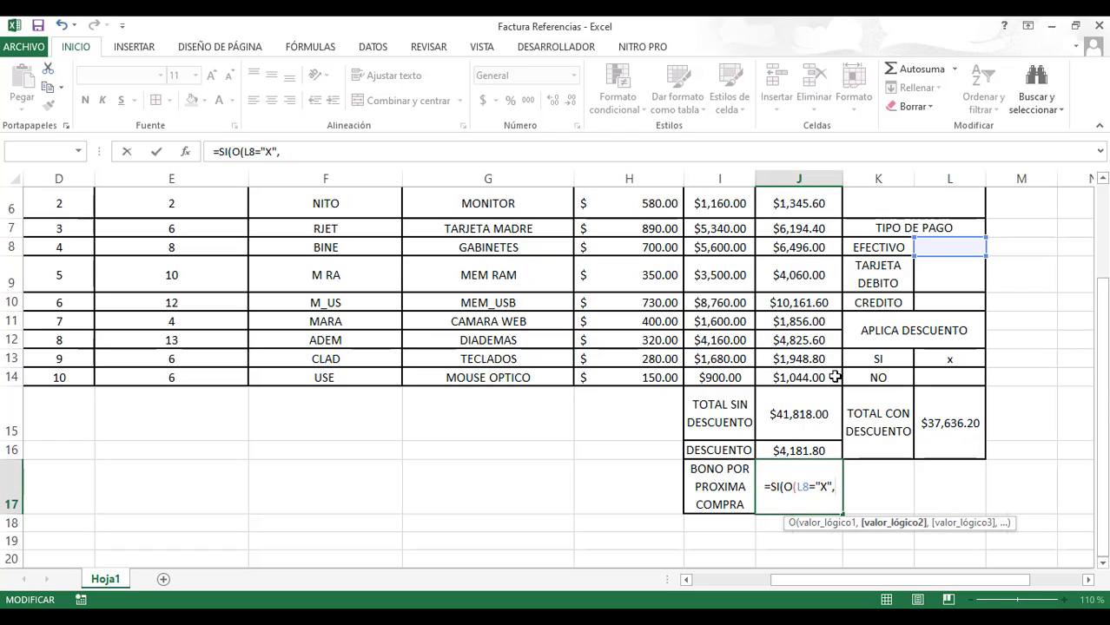
# - Add L9="X" as the second condition for TARJETA DEBITO and close the O function to complete the logical test
pyautogui.click(949, 277)
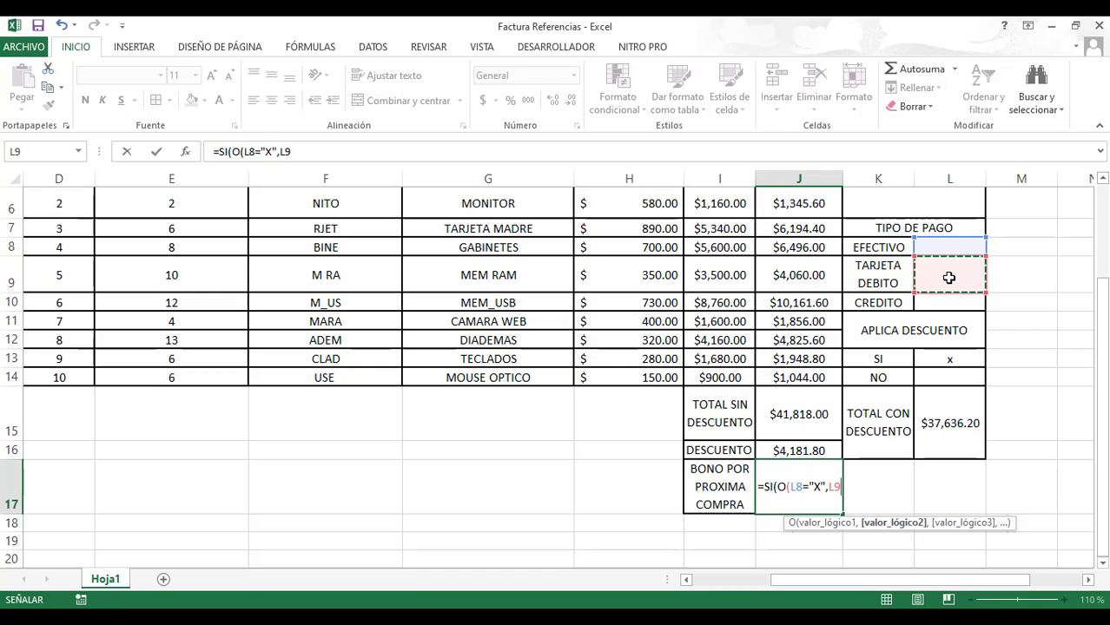
pyautogui.write('=')
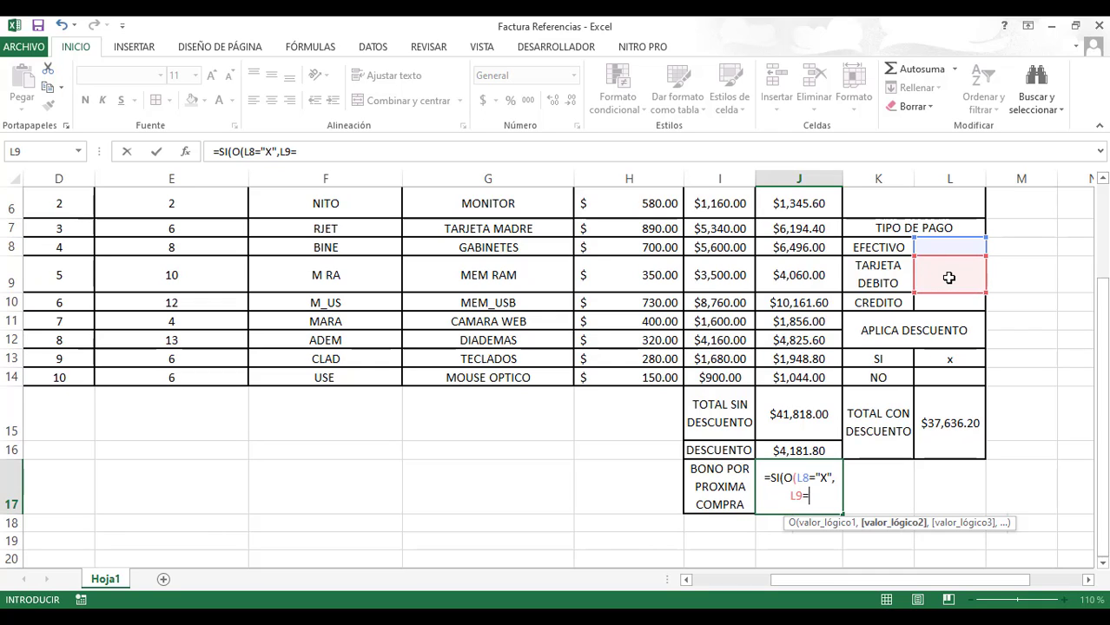
pyautogui.write('"X")')
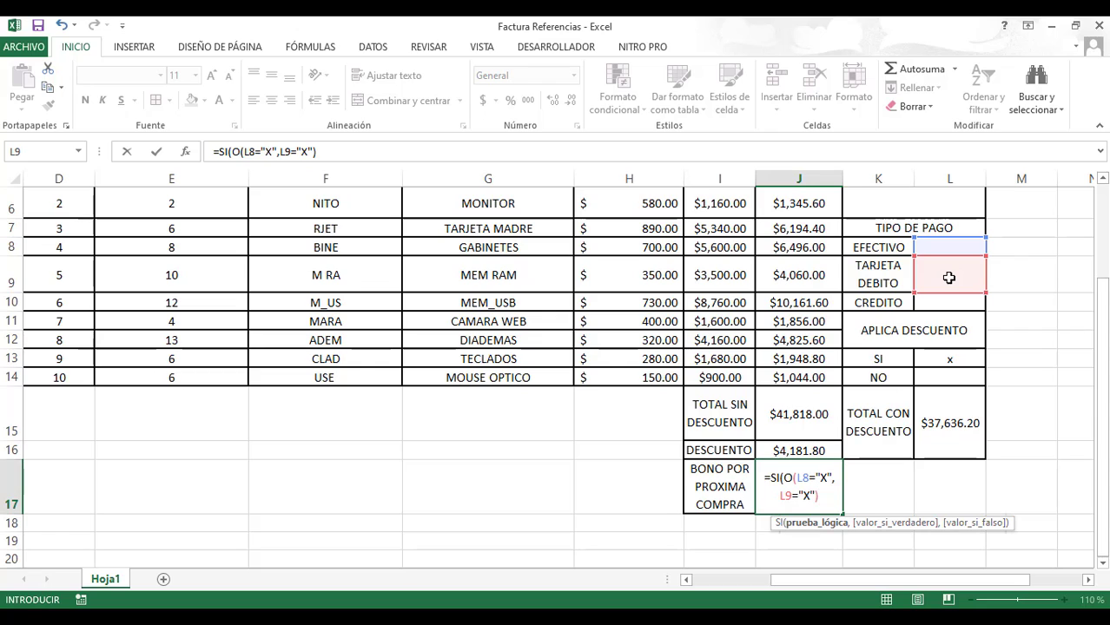
pyautogui.write(',')
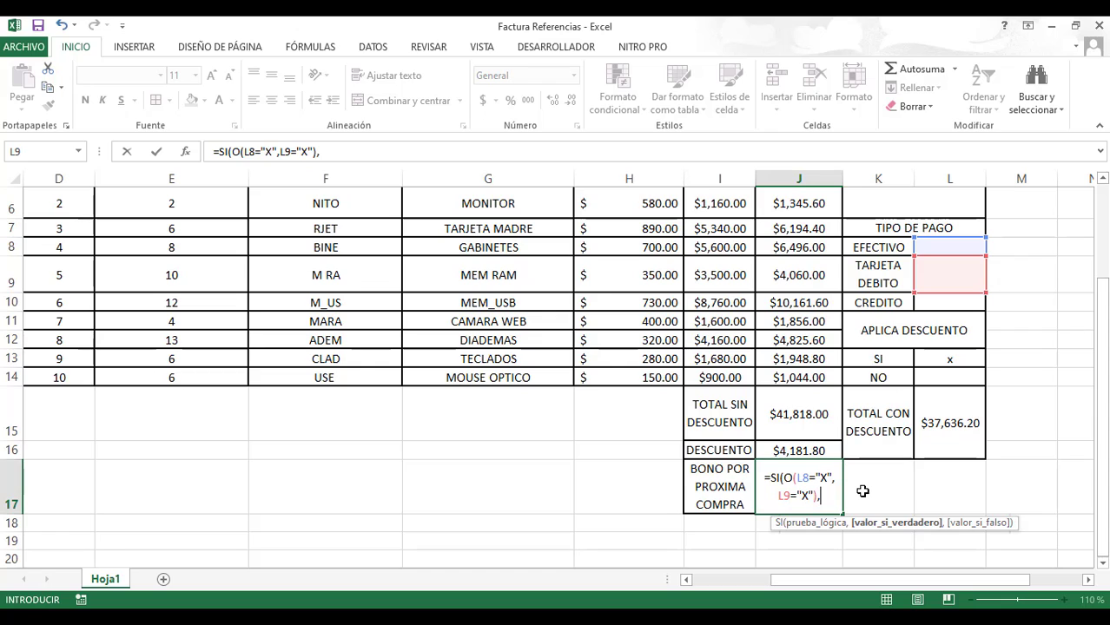
# - Enter "DESCUENTO 15%" as the SI function's value if true in the J17 bonus formula
pyautogui.write('"')
pyautogui.write('DESCUET')
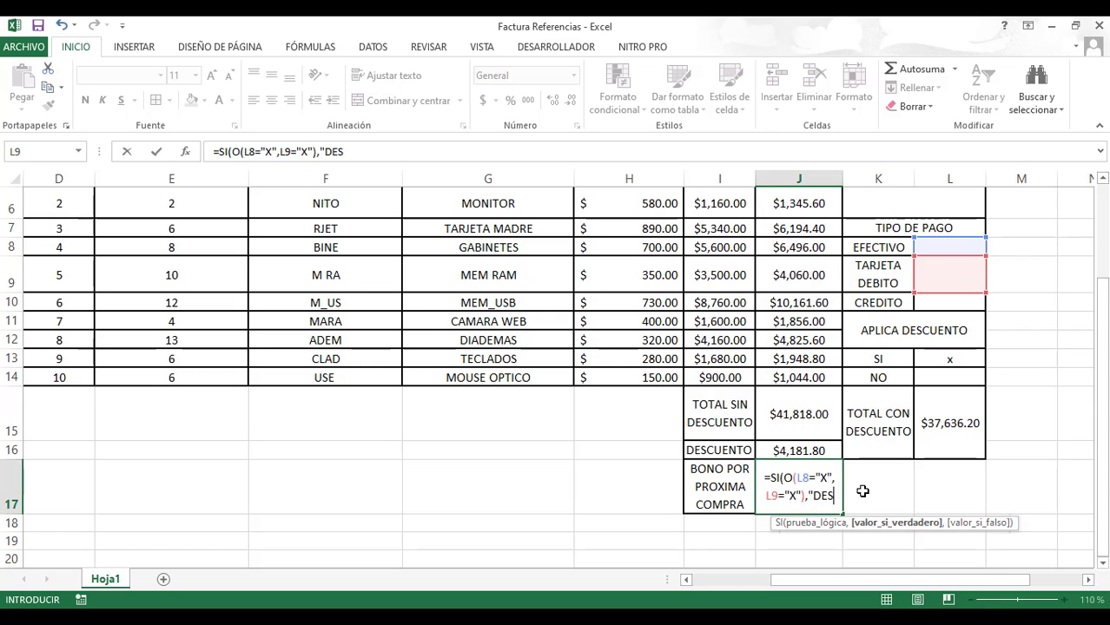
pyautogui.press('BackSpace')
pyautogui.press('BackSpace')
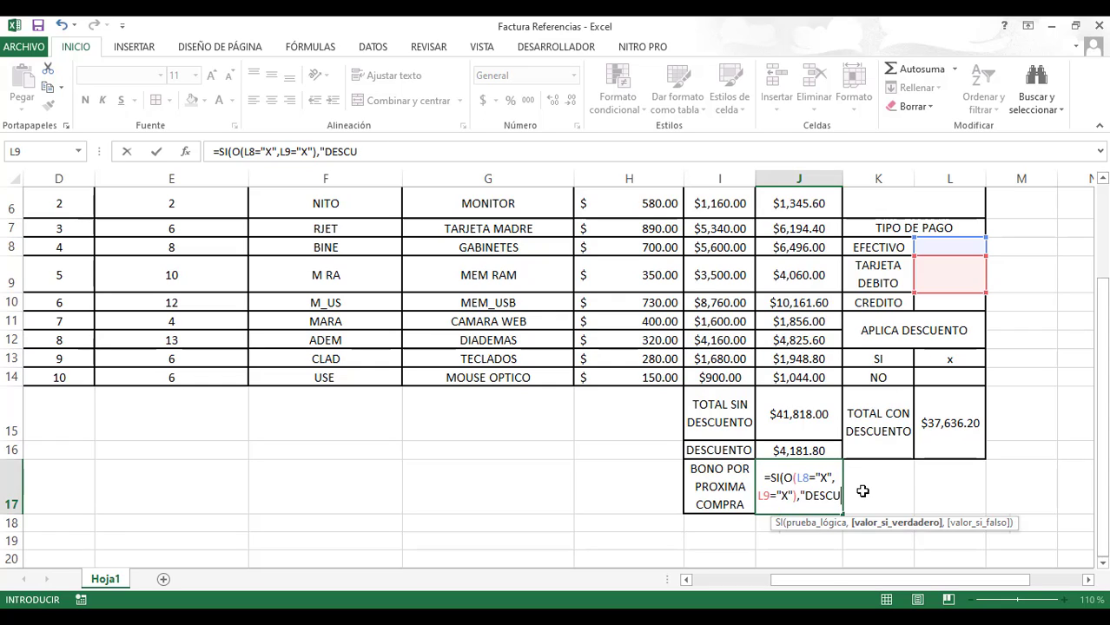
pyautogui.write('ENTO')
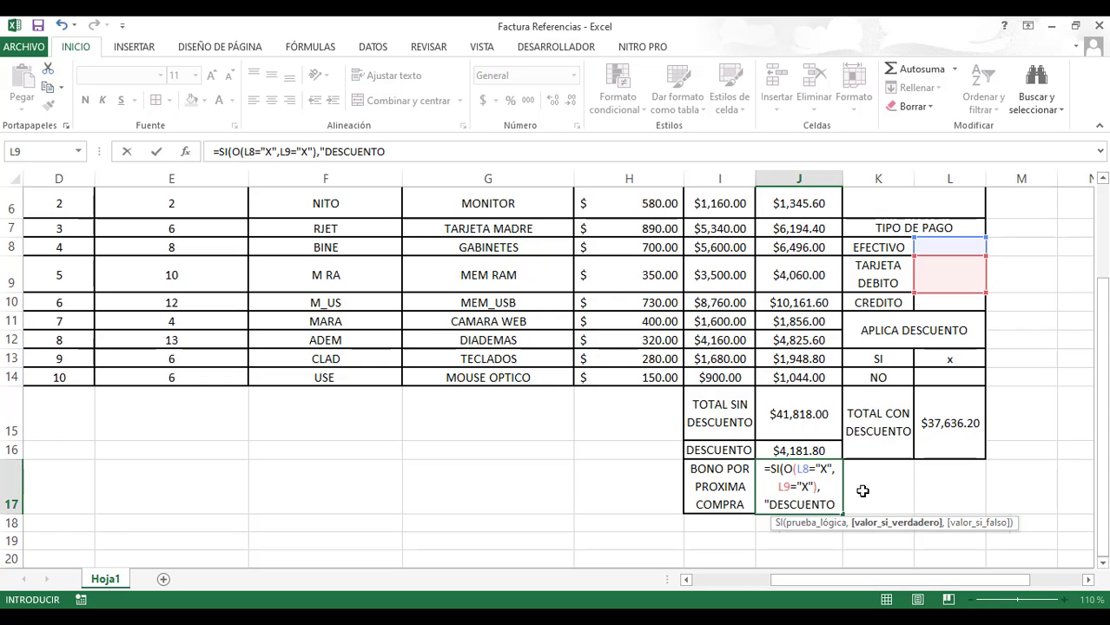
pyautogui.write(' 15%')
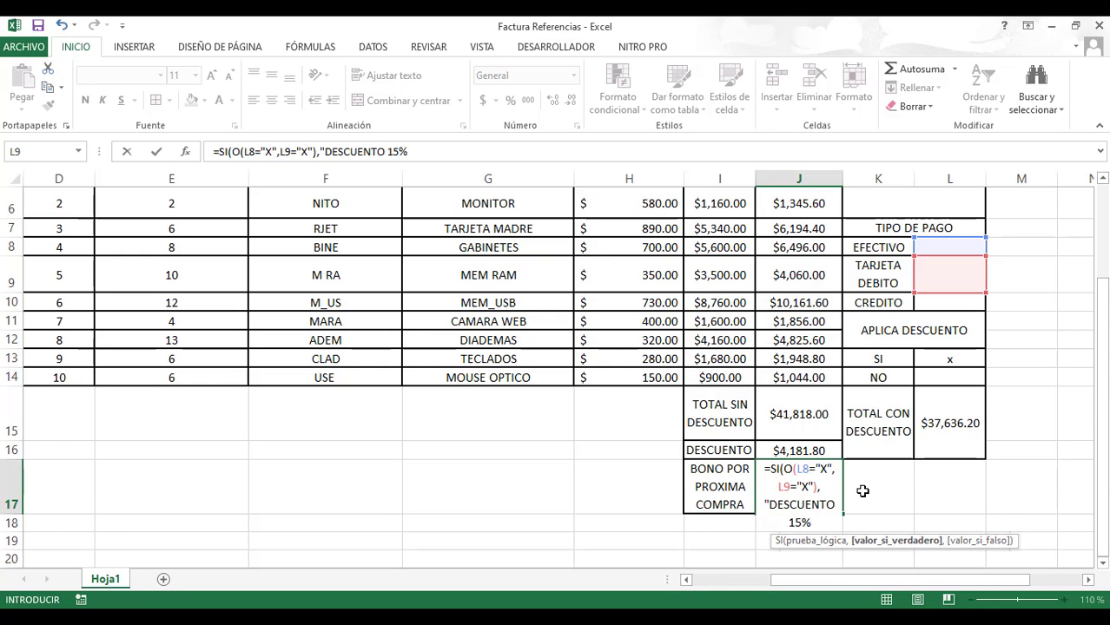
pyautogui.write('",')
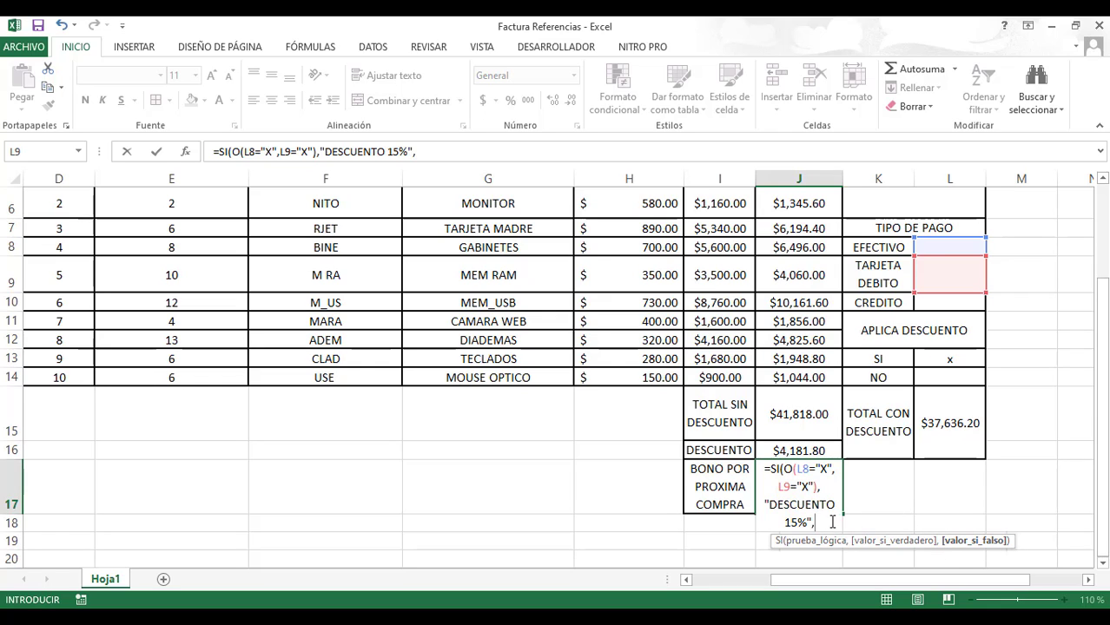
# - Add "DESCUENTO 10%" as the value if false, close the SI function and commit the J17 formula
pyautogui.write('"DESCUENT')
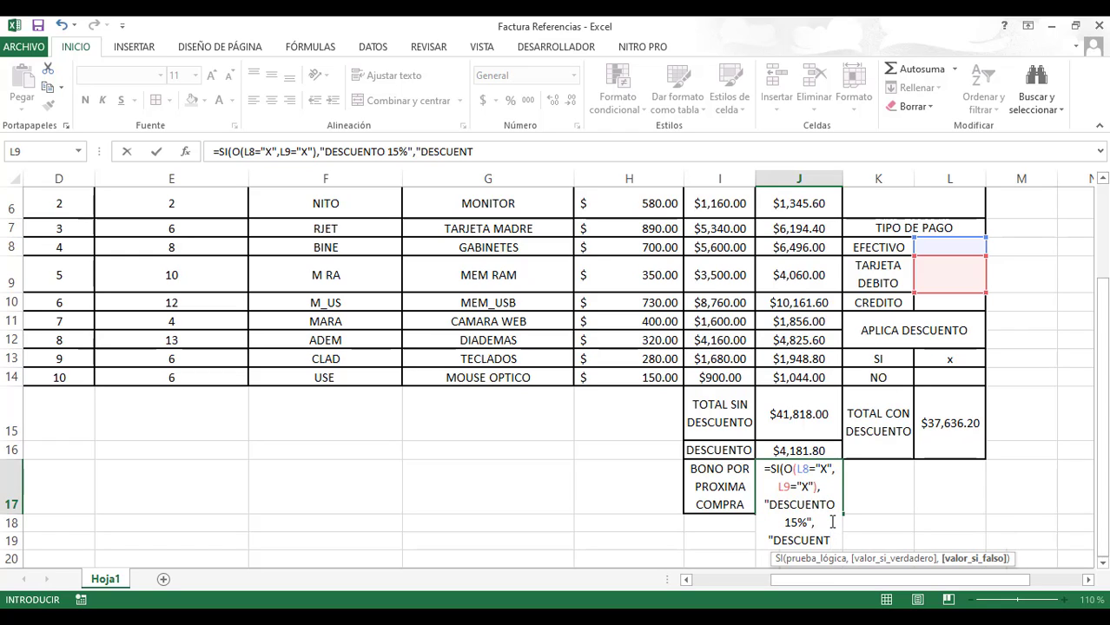
pyautogui.write('O')
pyautogui.write(' 1')
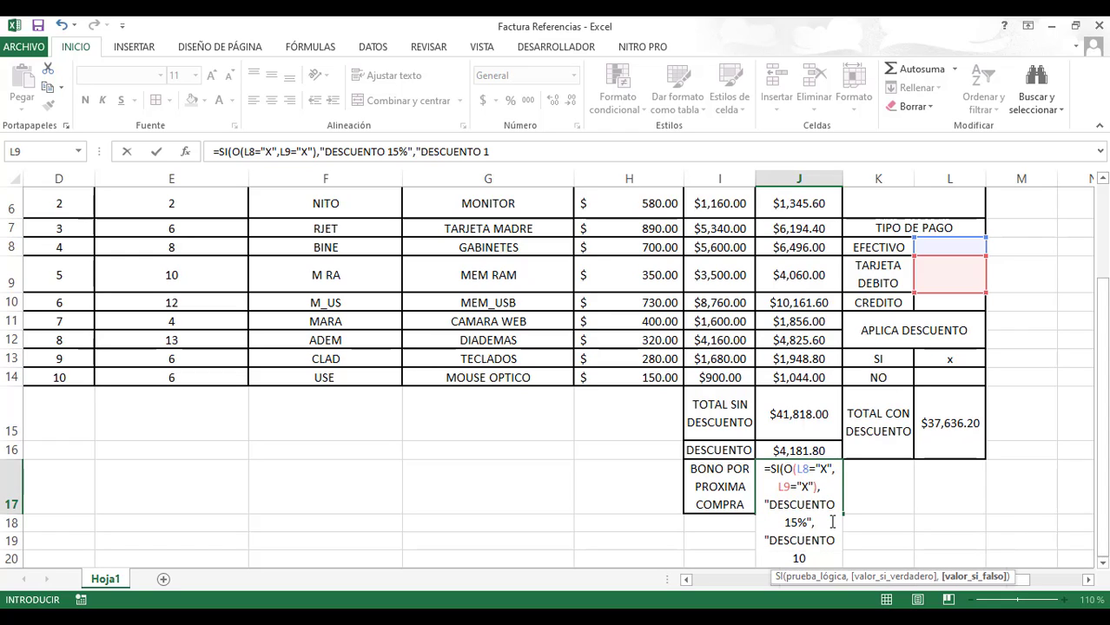
pyautogui.write('0%")')
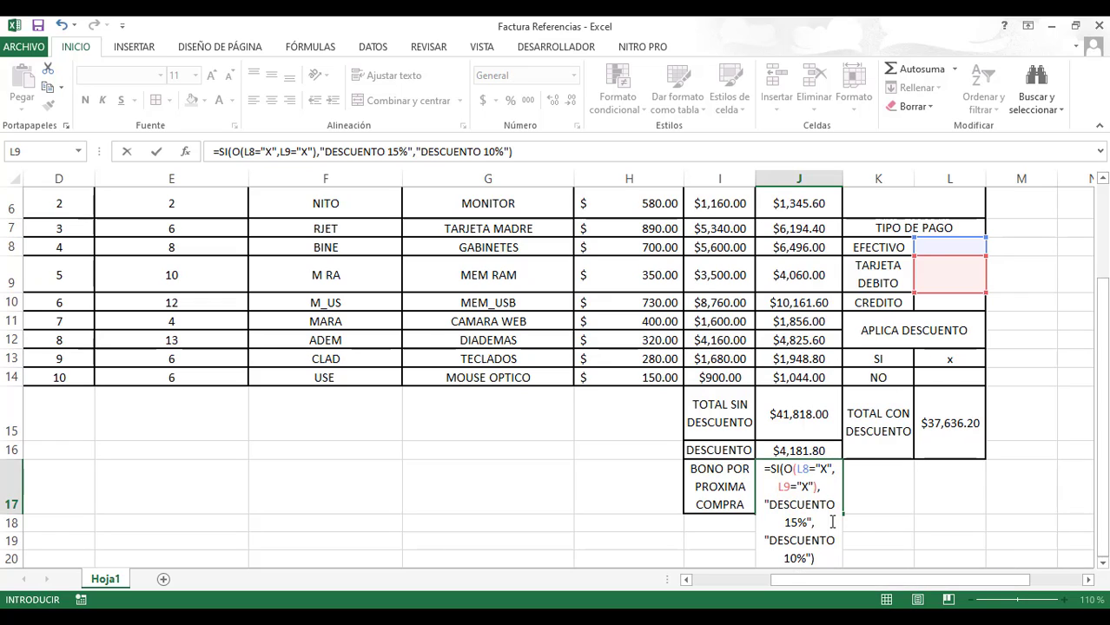
pyautogui.press('Return')
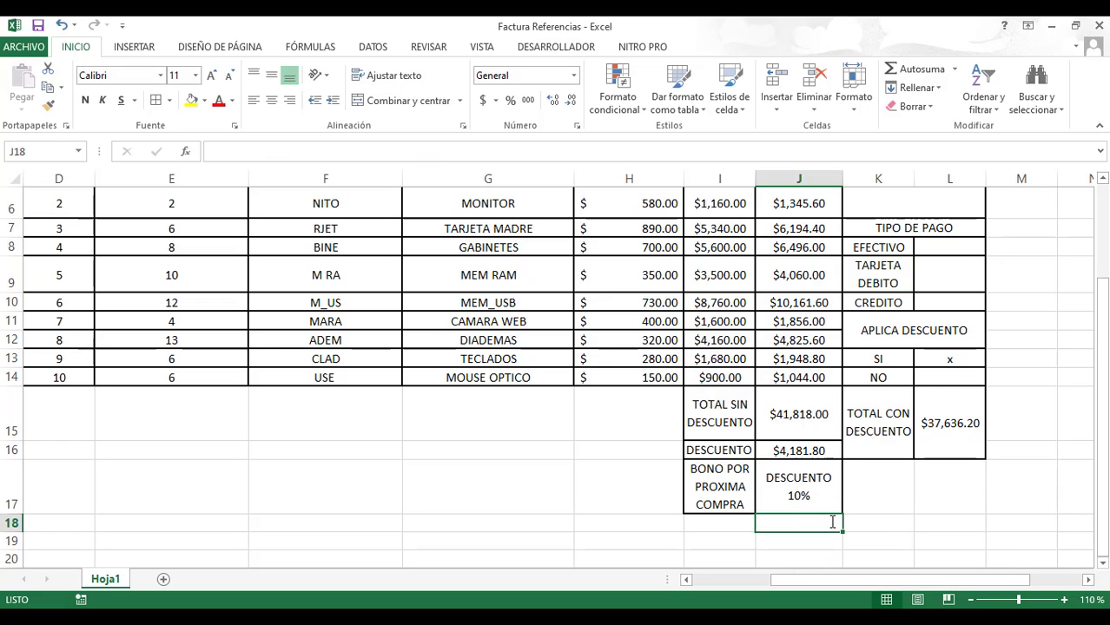
# - Check the bonus result in J17 against the EFECTIVO, TARJETA DEBITO and CREDITO cells under TIPO DE PAGO
pyautogui.click(771, 479)
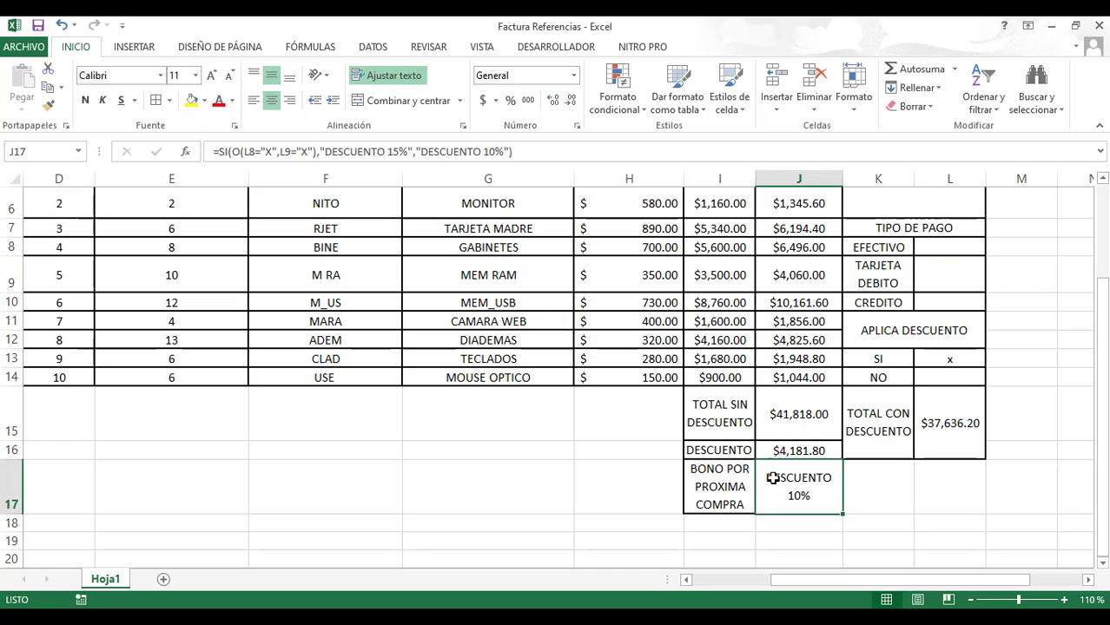
pyautogui.click(960, 304)
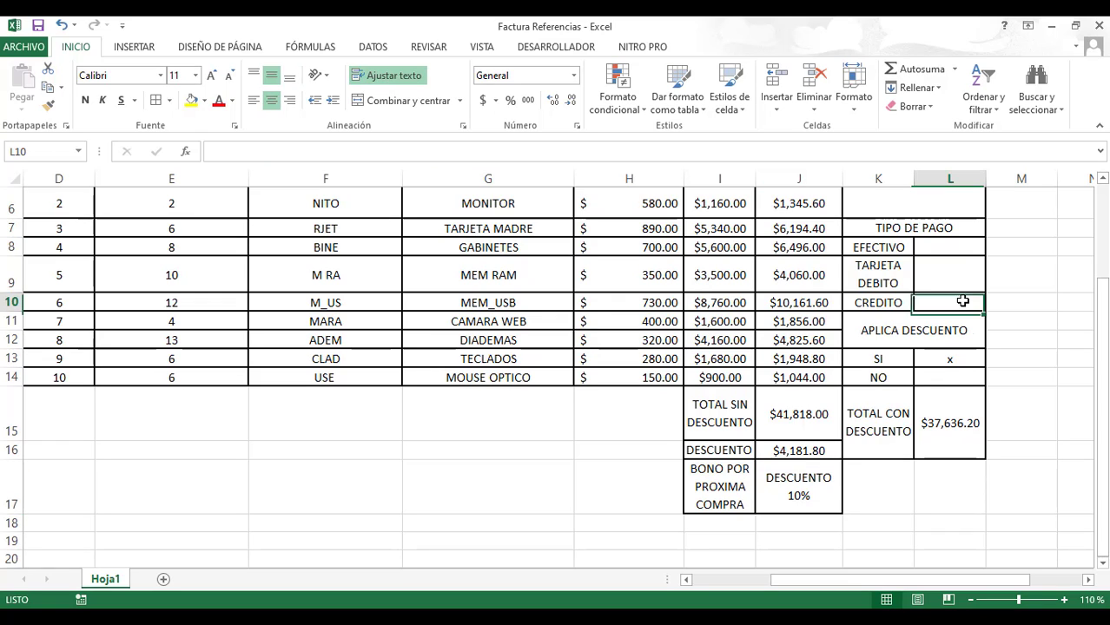
pyautogui.click(951, 269)
pyautogui.click(949, 249)
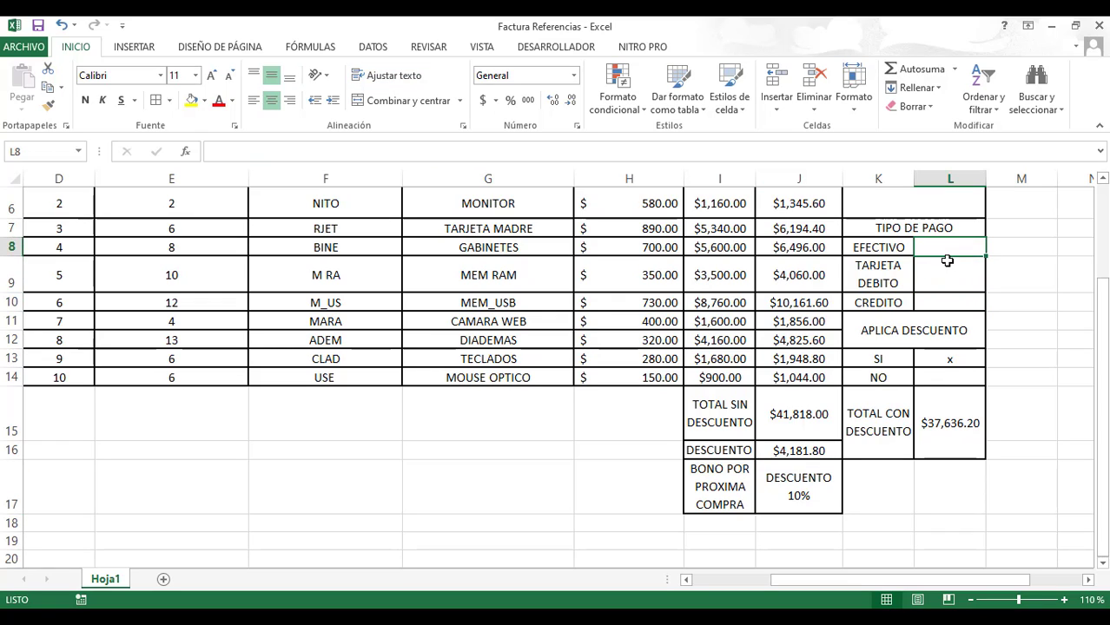
pyautogui.click(947, 269)
pyautogui.click(954, 302)
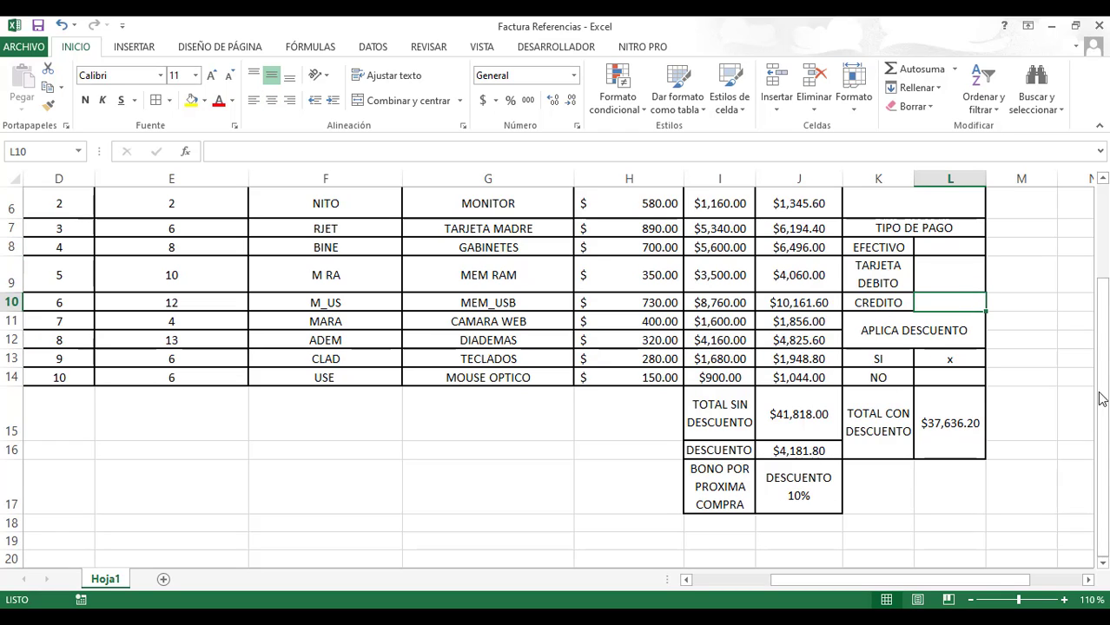
pyautogui.click(948, 276)
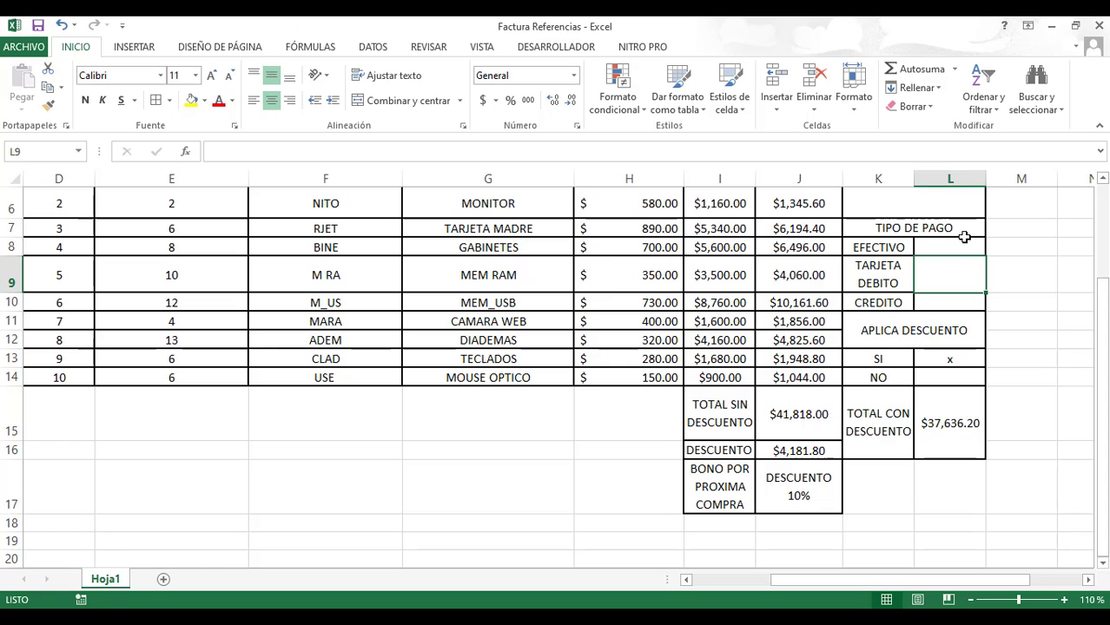
# - Test the bonus formula by marking EFECTIVO with X in L8, and clear that mark again
pyautogui.click(961, 240)
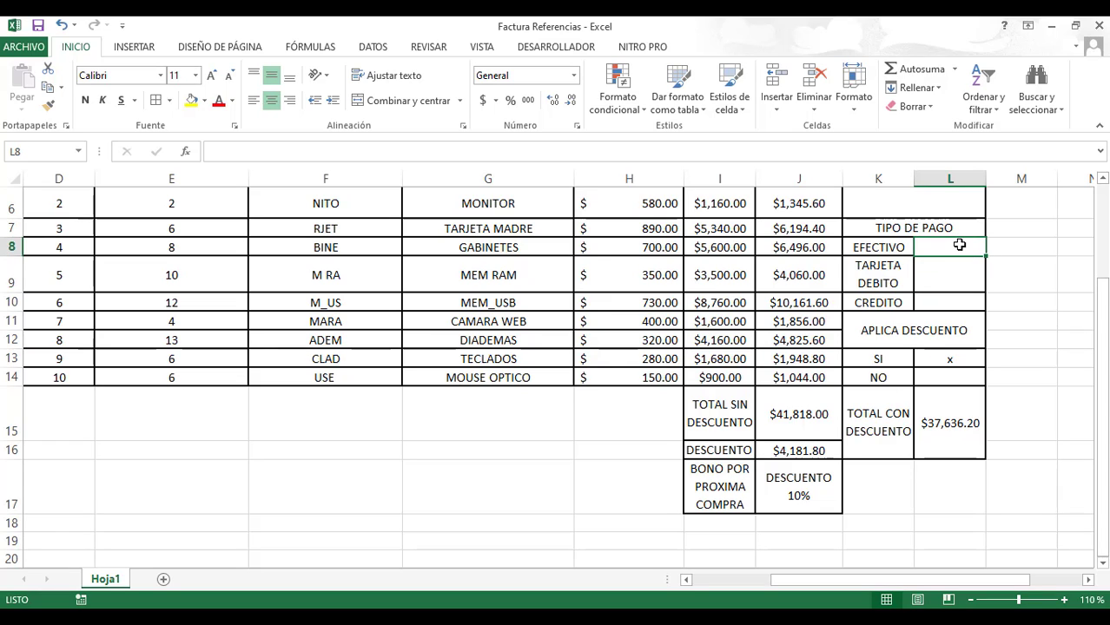
pyautogui.write('X')
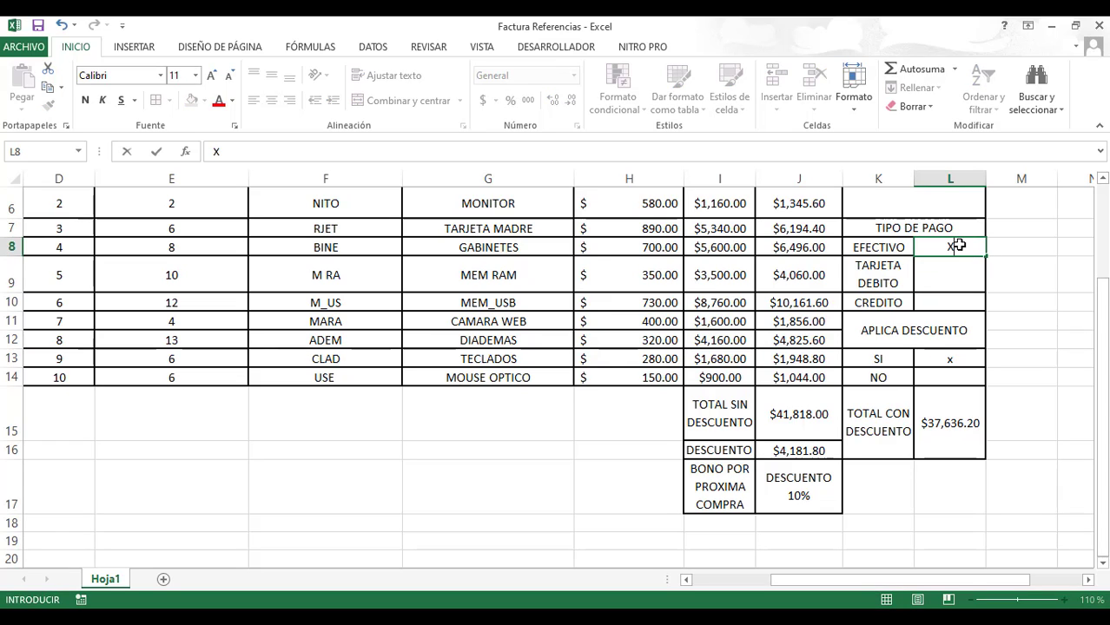
pyautogui.press('Return')
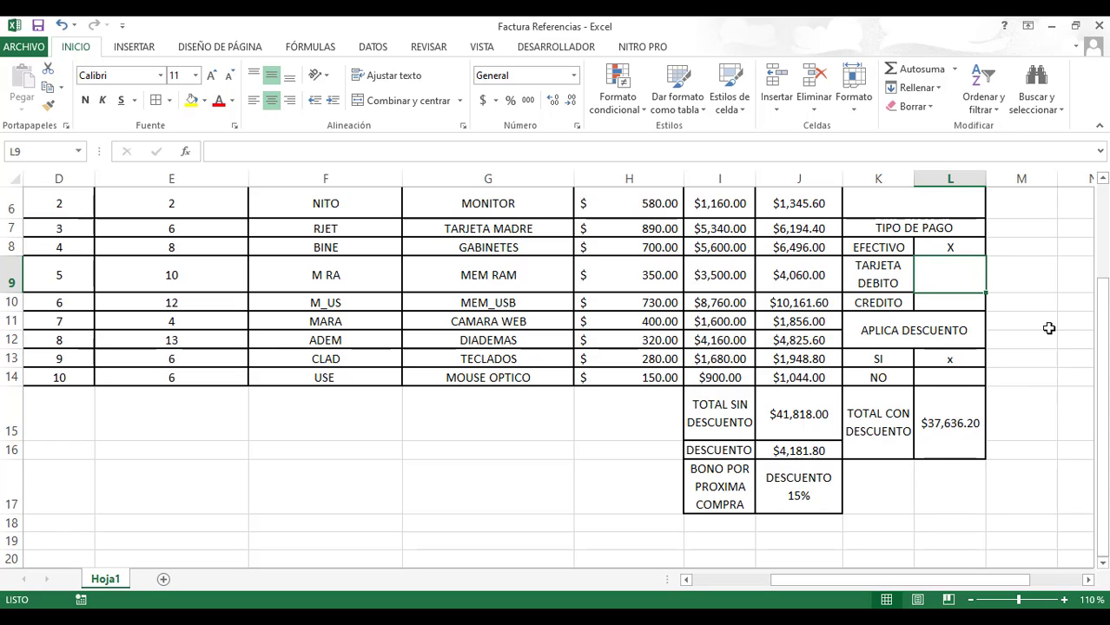
pyautogui.click(970, 250)
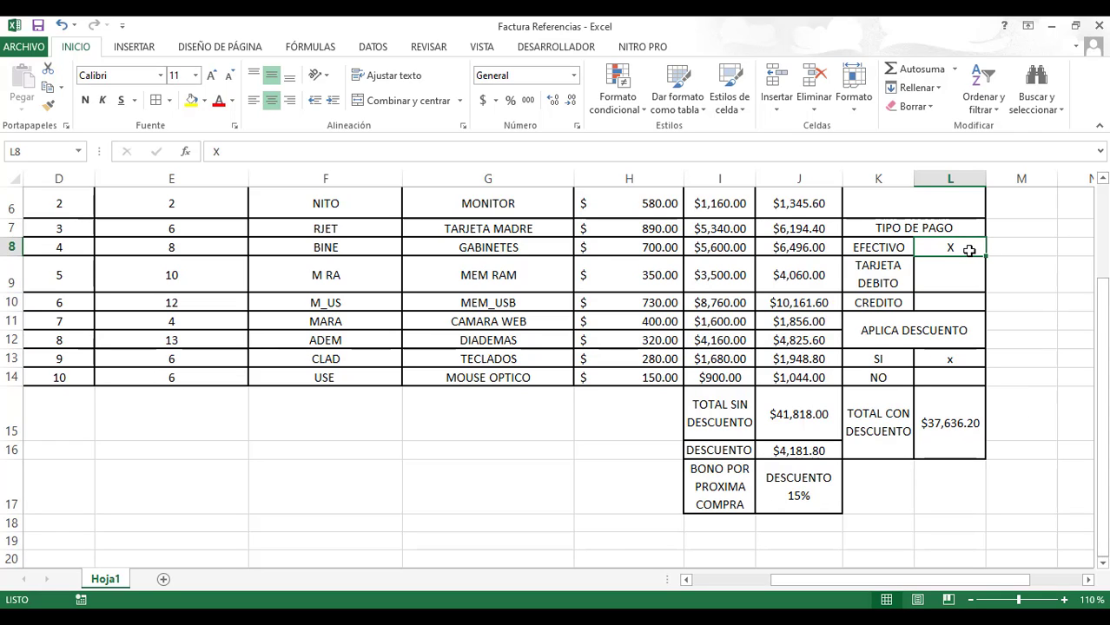
pyautogui.press('Delete')
# - Mark TARJETA DEBITO as the payment type with X in L9
pyautogui.click(950, 271)
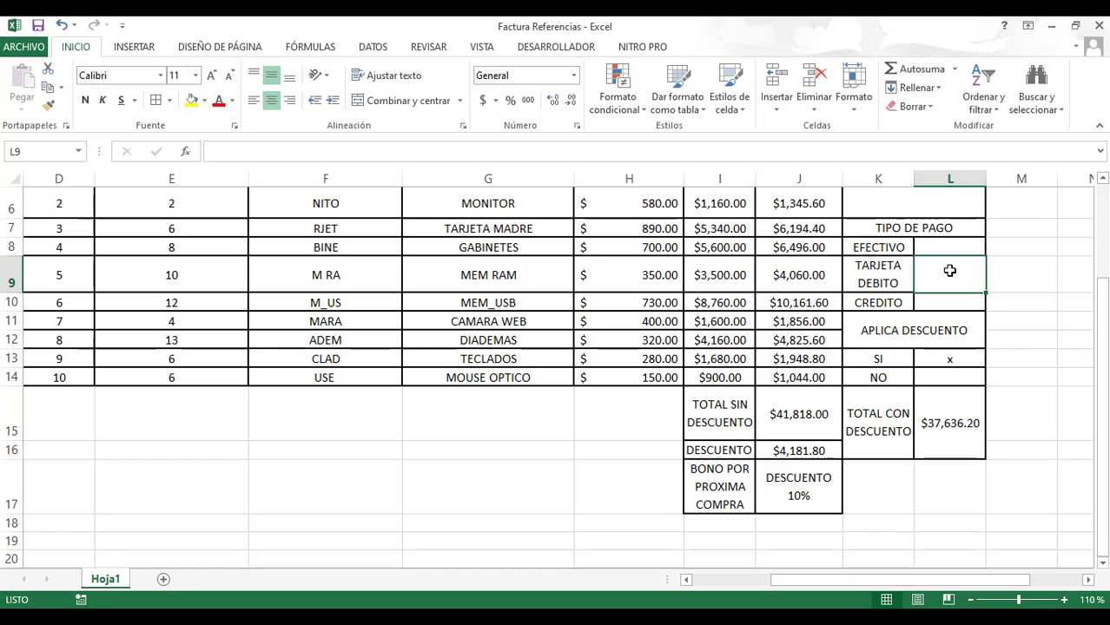
pyautogui.write('X')
pyautogui.press('Return')
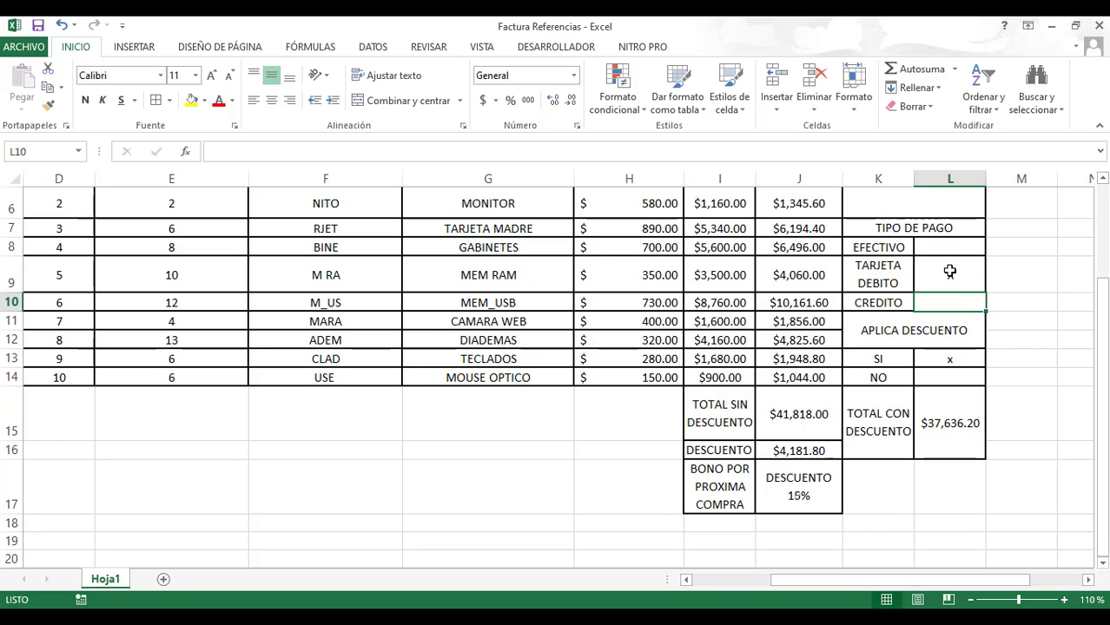
# - Review the bonus result beside BONO POR PROXIMA COMPRA and the complete SI/O formula behind it in J17
pyautogui.click(885, 494)
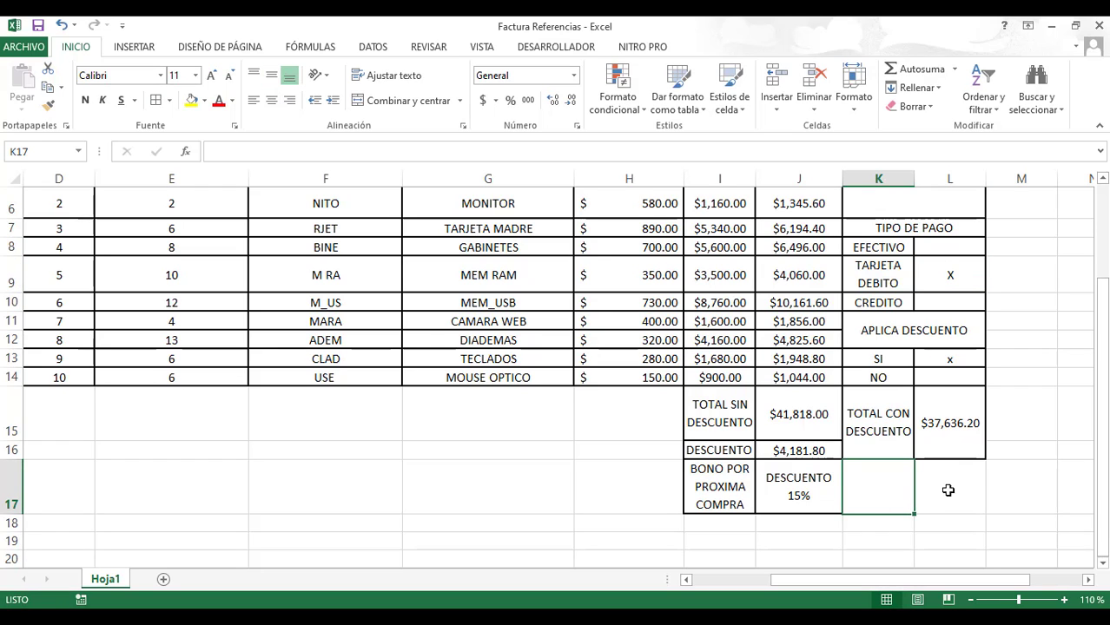
pyautogui.click(783, 491)
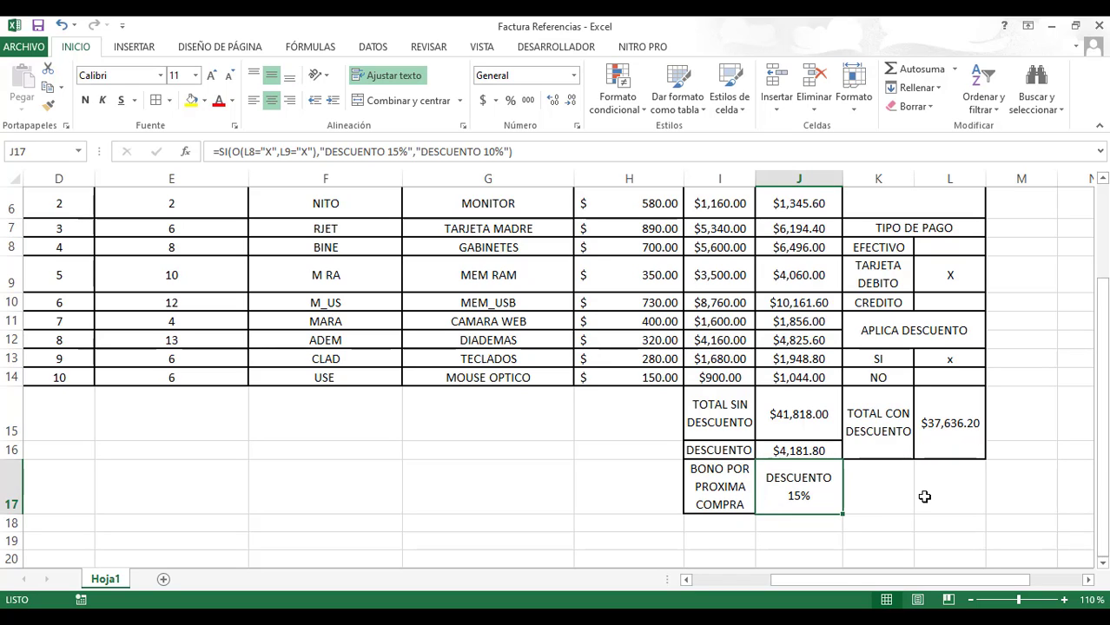
pyautogui.click(875, 500)
pyautogui.click(796, 495)
pyautogui.moveTo(519, 152); pyautogui.dragTo(214, 152)
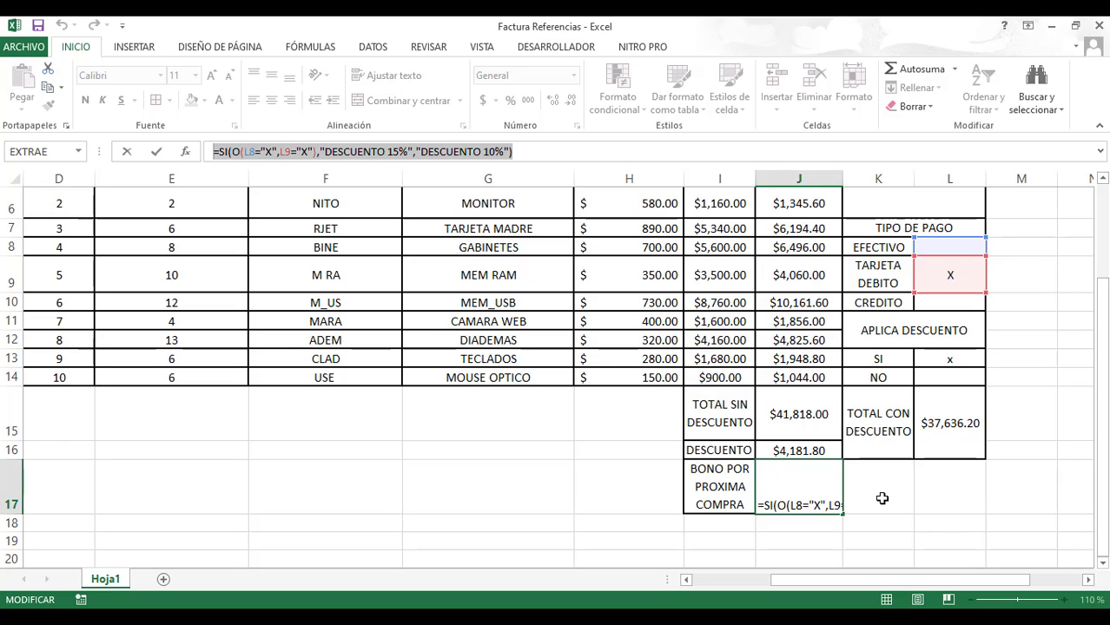
pyautogui.click(1042, 618)
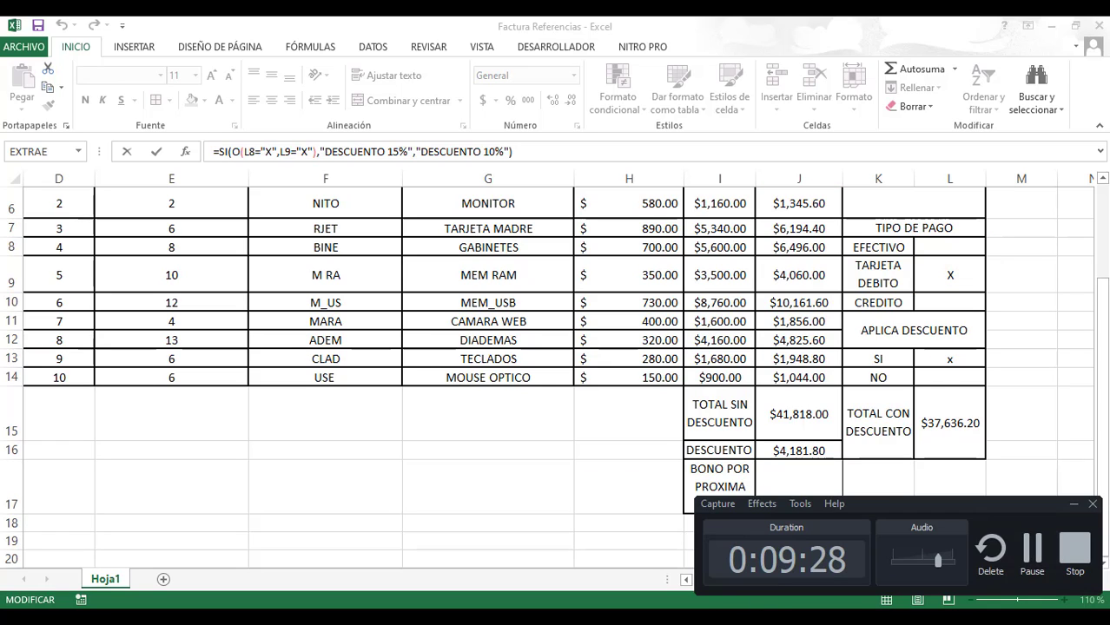